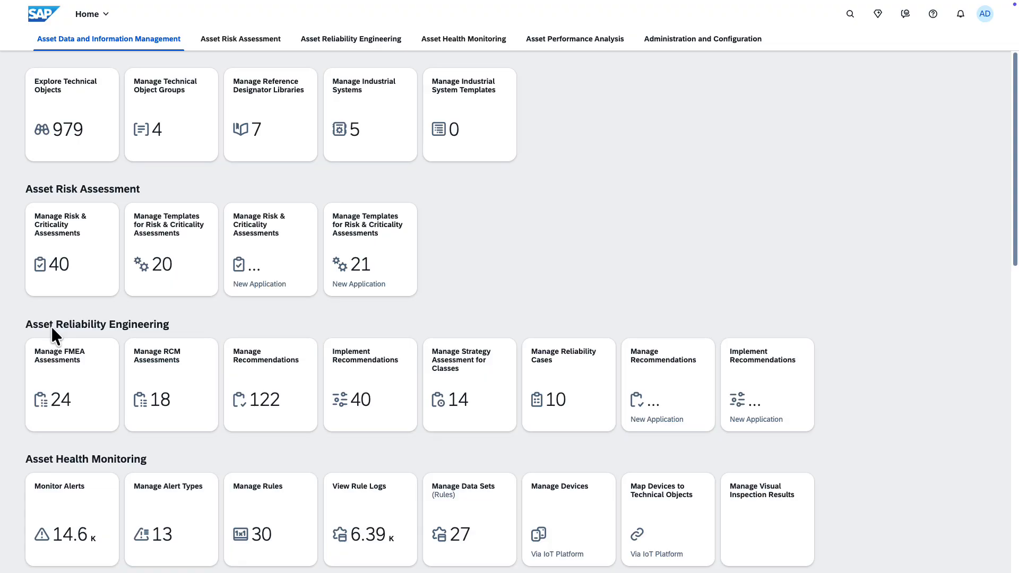
Start a new reliability case with the description "Investigate alerts on set of Cooling Water Pumps".
{"action": "left_click", "coordinate": [542, 366]}
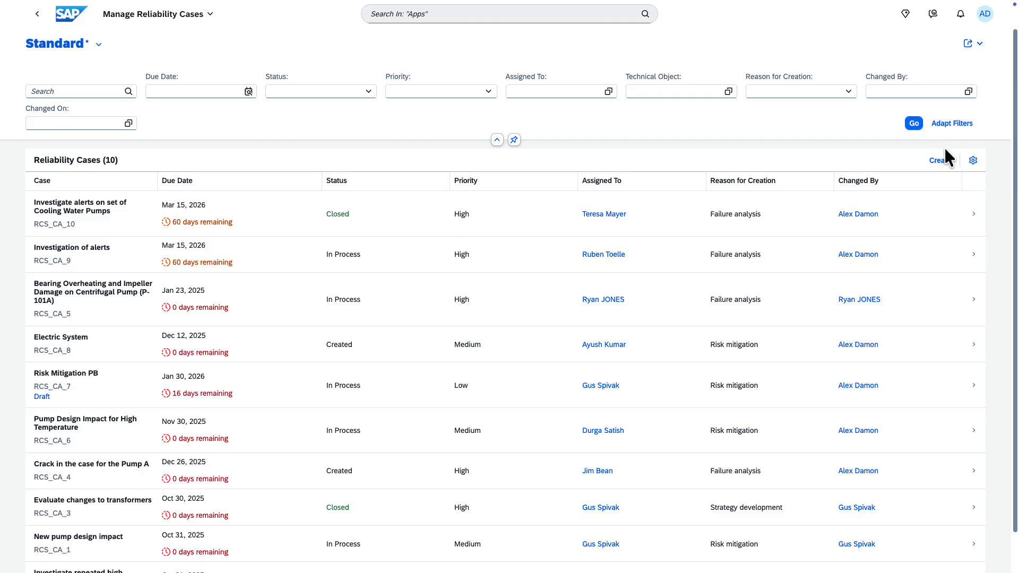
{"action": "left_click", "coordinate": [942, 161]}
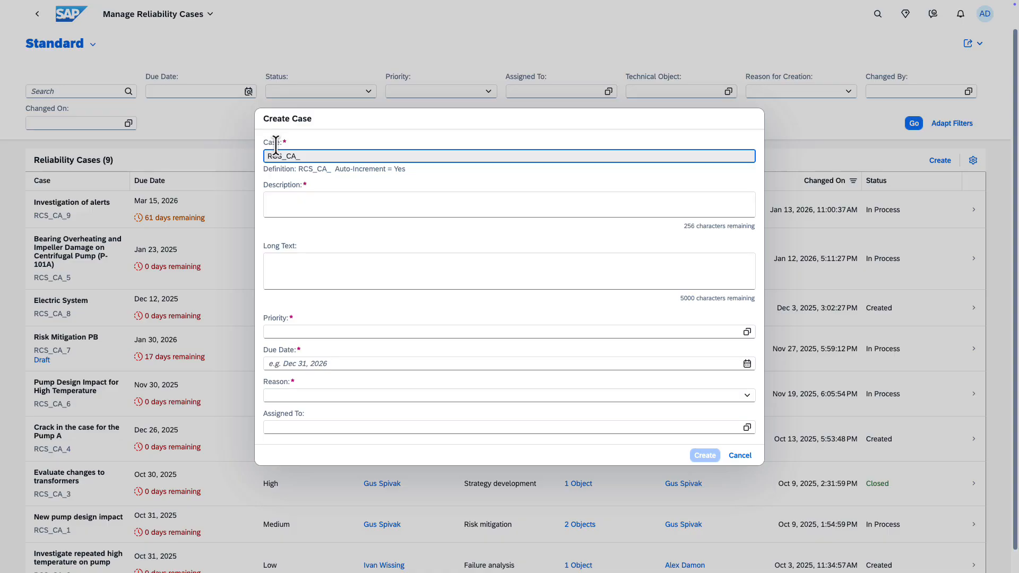
{"action": "left_click", "coordinate": [300, 199]}
{"action": "type", "text": "Investigate alerts on set"}
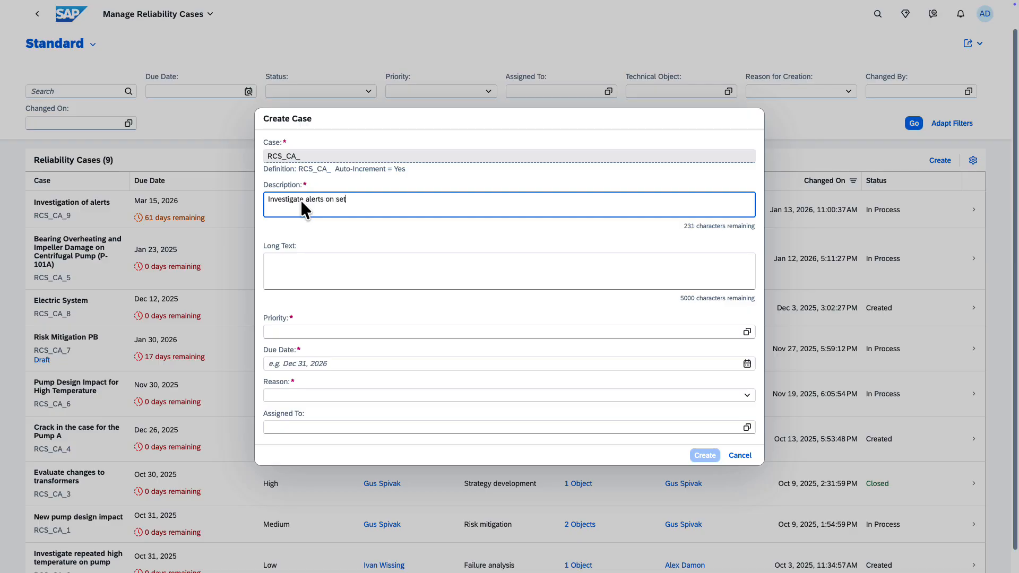
{"action": "type", "text": " of Cooling Water Pumps"}
Set Long Text to "Reliability Cases to investigate alerts which have occurred on Cooling Water Pumps in US Plant 1710 from 10 Jan 2026 to 13 Jan 2026".
{"action": "left_click", "coordinate": [274, 260]}
{"action": "type", "text": "Reliability Case"}
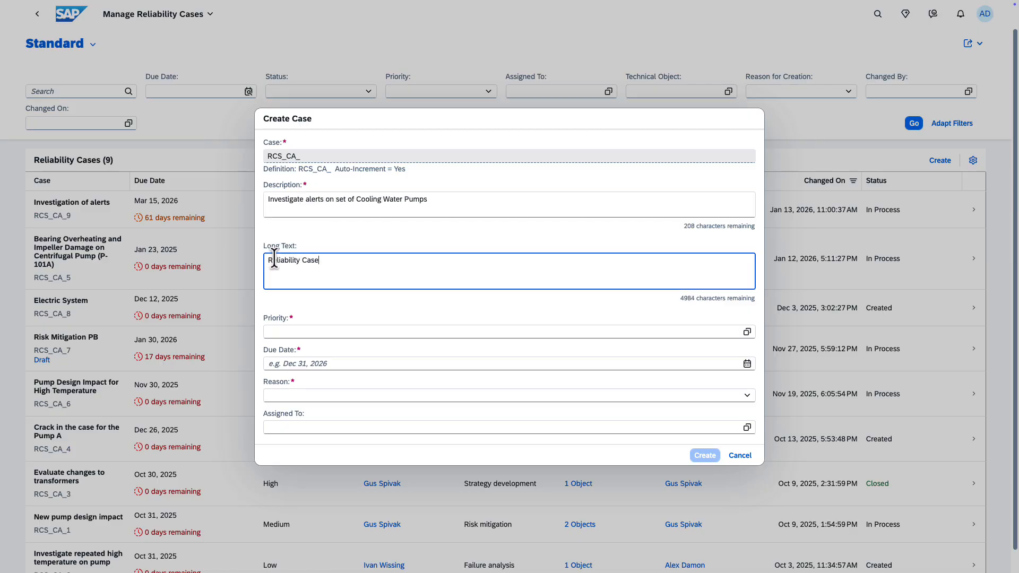
{"action": "type", "text": "s to investigate alerts which have occurred on Cooling "}
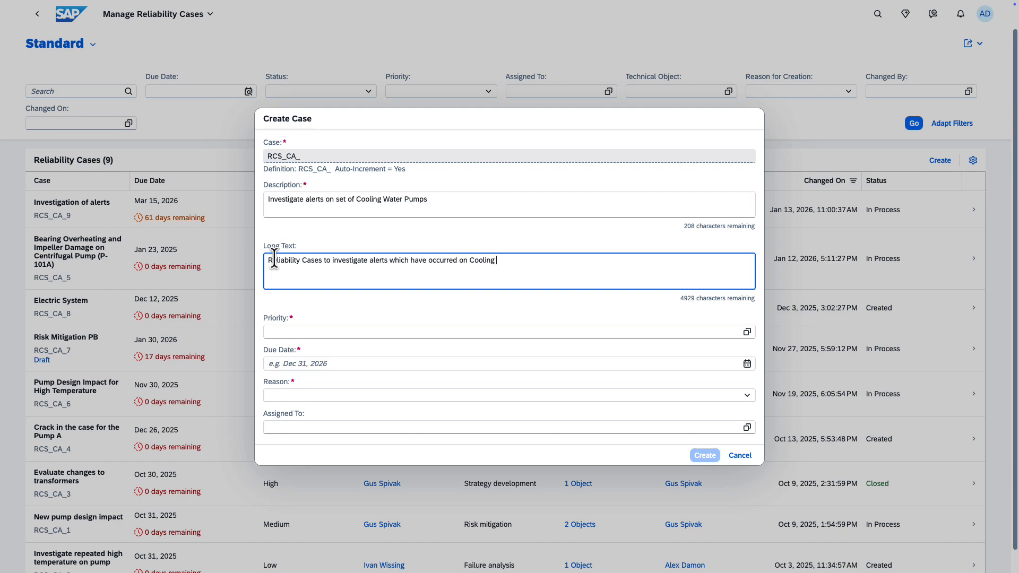
{"action": "type", "text": "Water Pumps in US Plant 1710 from 10 Jan 2026 to 13 Jan 2026"}
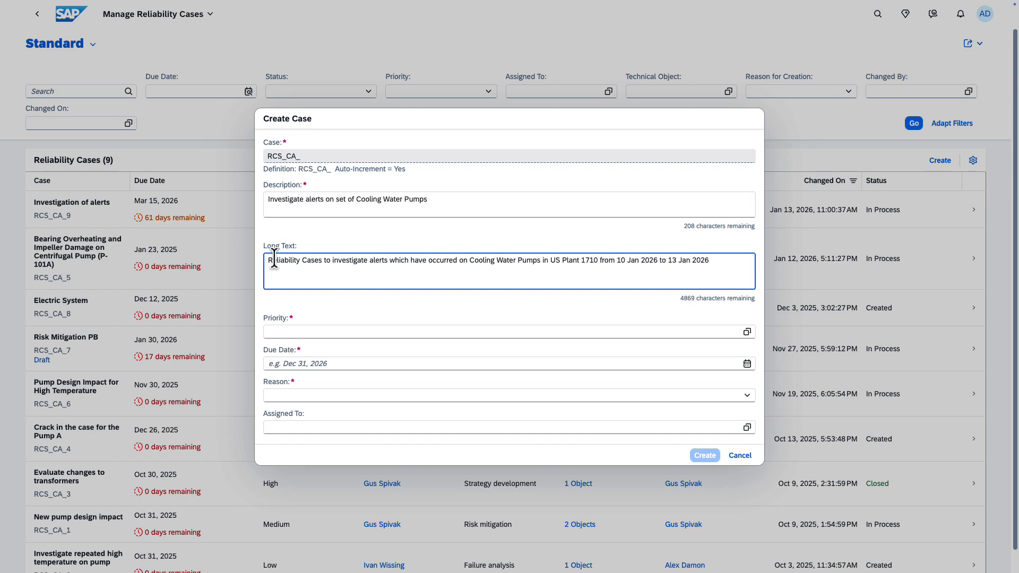
Set the new case's priority to High and its due date to Mar 15, 2026.
{"action": "left_click", "coordinate": [285, 321]}
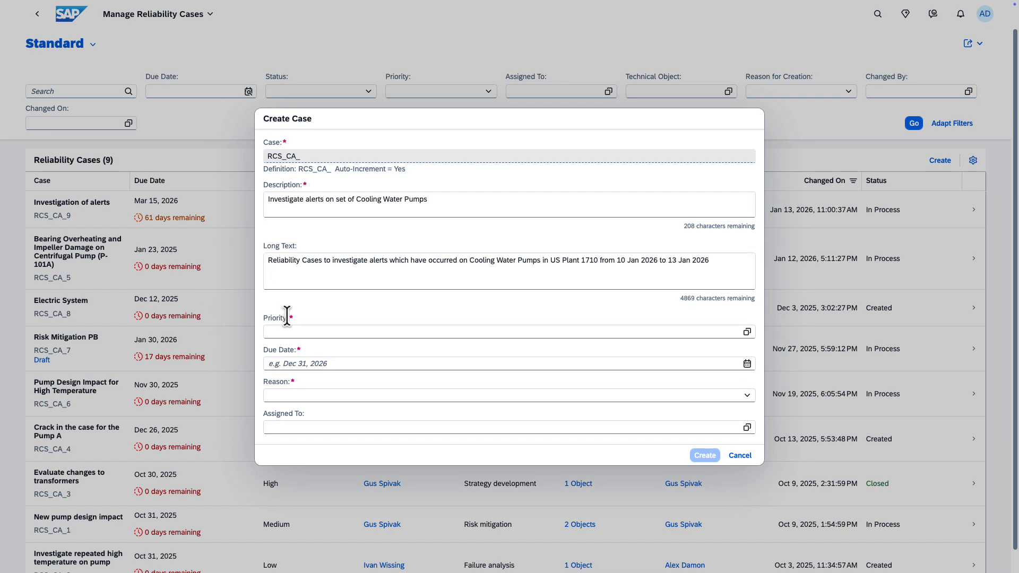
{"action": "left_click", "coordinate": [748, 333]}
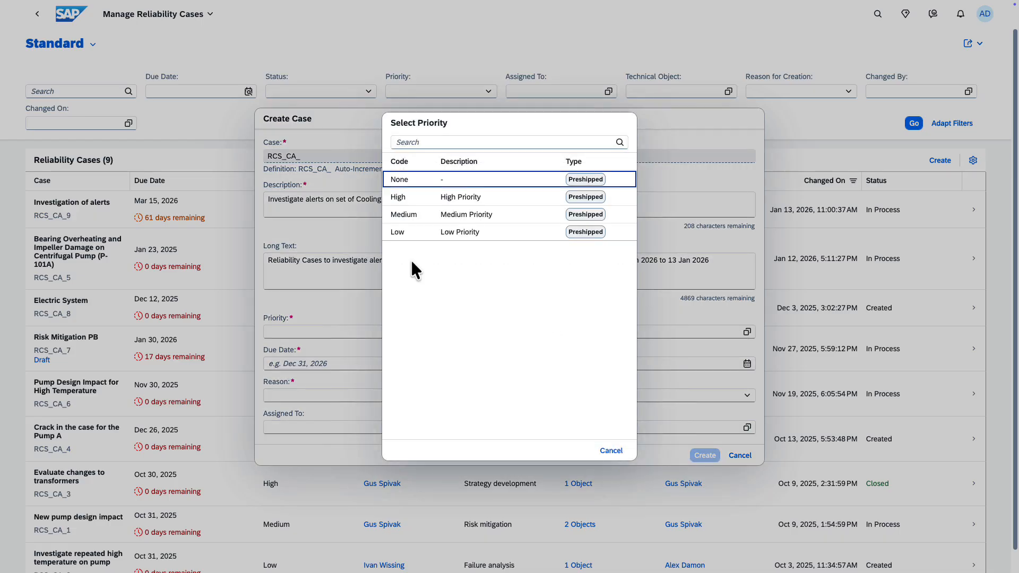
{"action": "left_click", "coordinate": [417, 199]}
{"action": "left_click", "coordinate": [309, 364]}
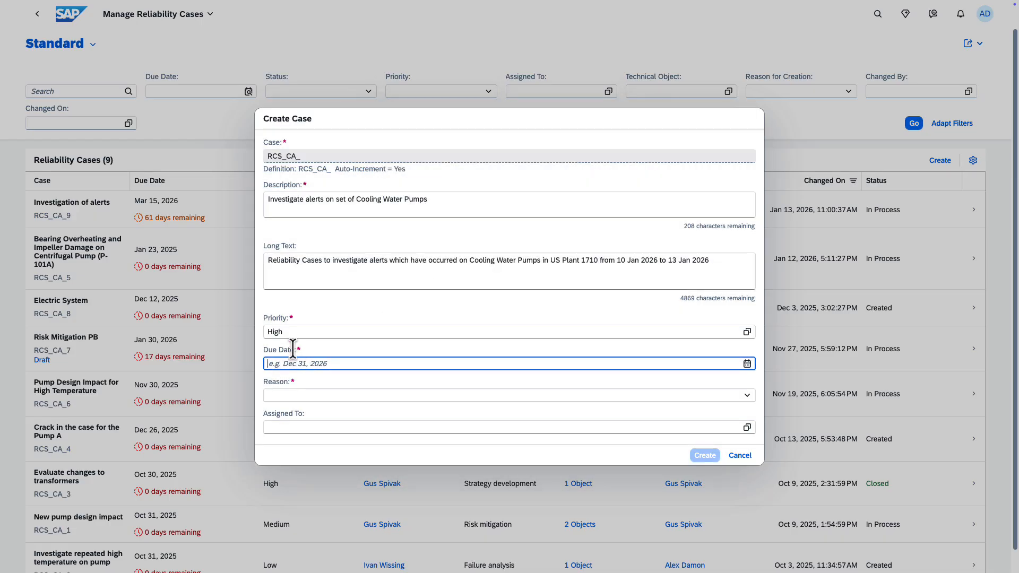
{"action": "left_click", "coordinate": [747, 365]}
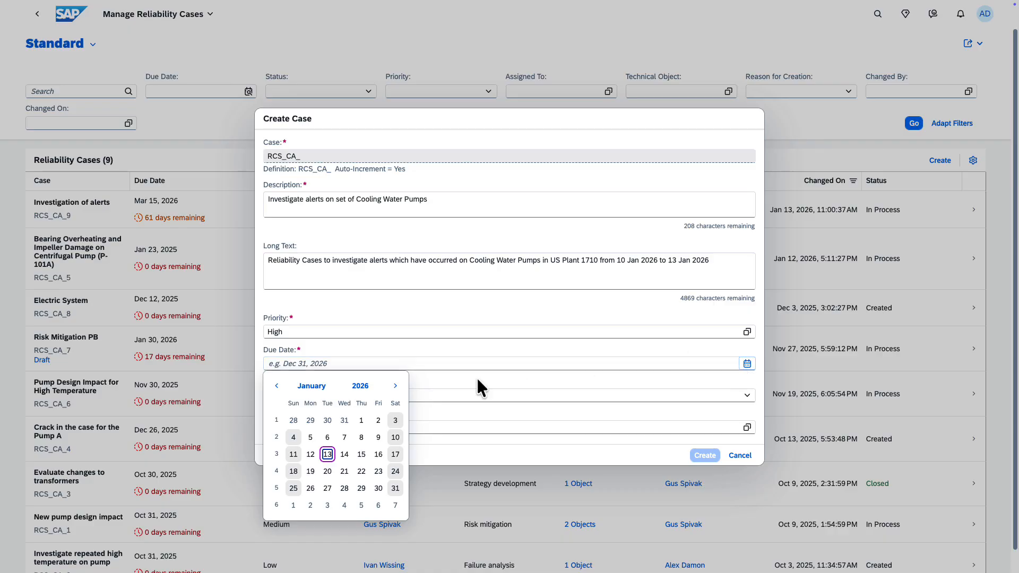
{"action": "left_click", "coordinate": [396, 386]}
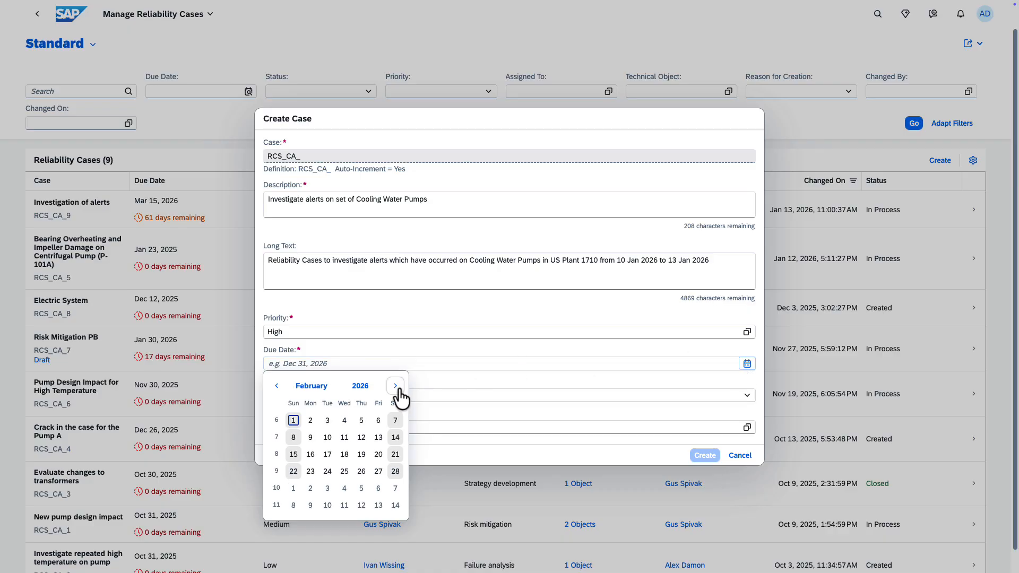
{"action": "left_click", "coordinate": [398, 388]}
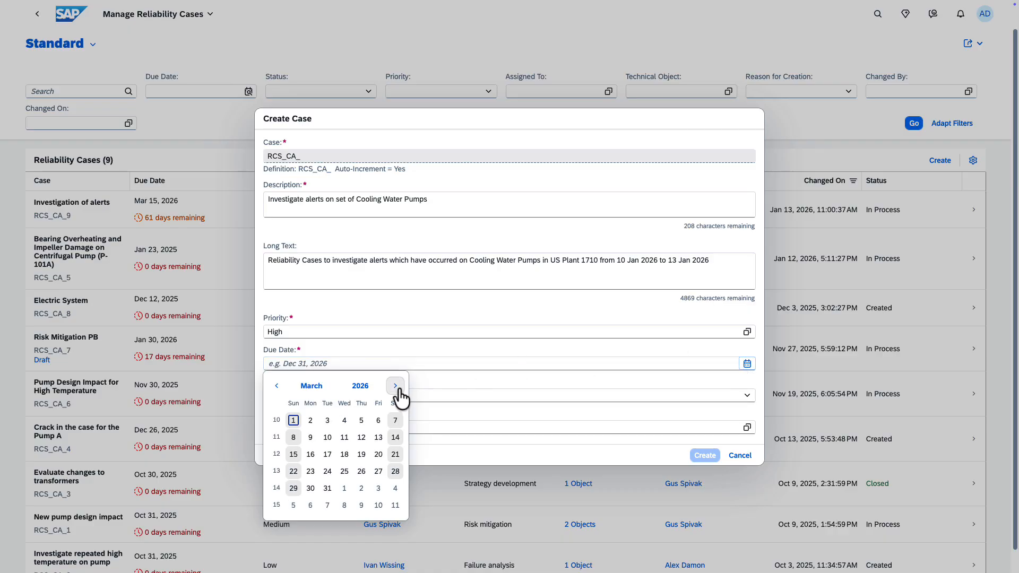
{"action": "left_click", "coordinate": [295, 455]}
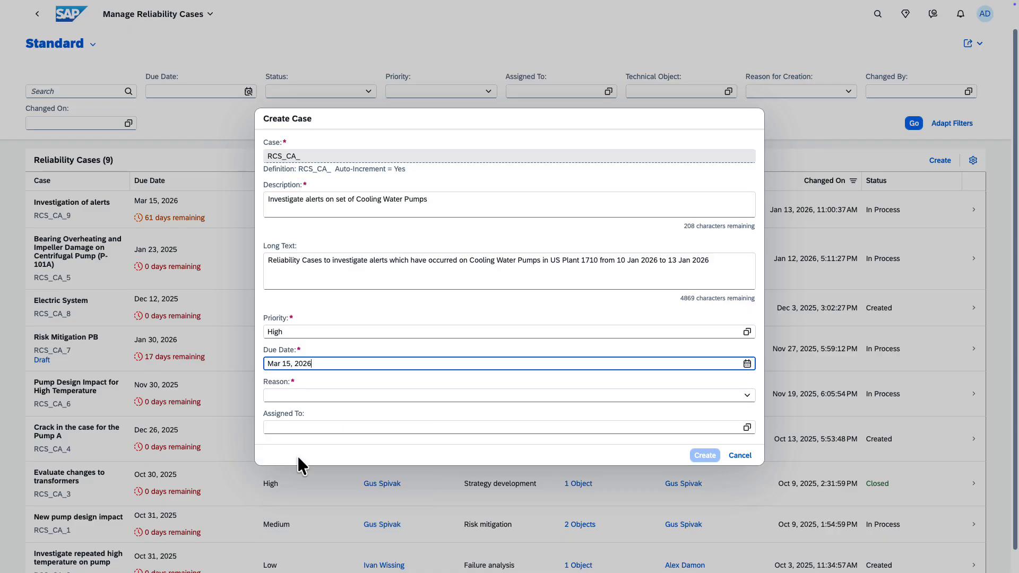
Create the case with the reason Failure analysis, assigned to the first listed business partner.
{"action": "left_click", "coordinate": [747, 397]}
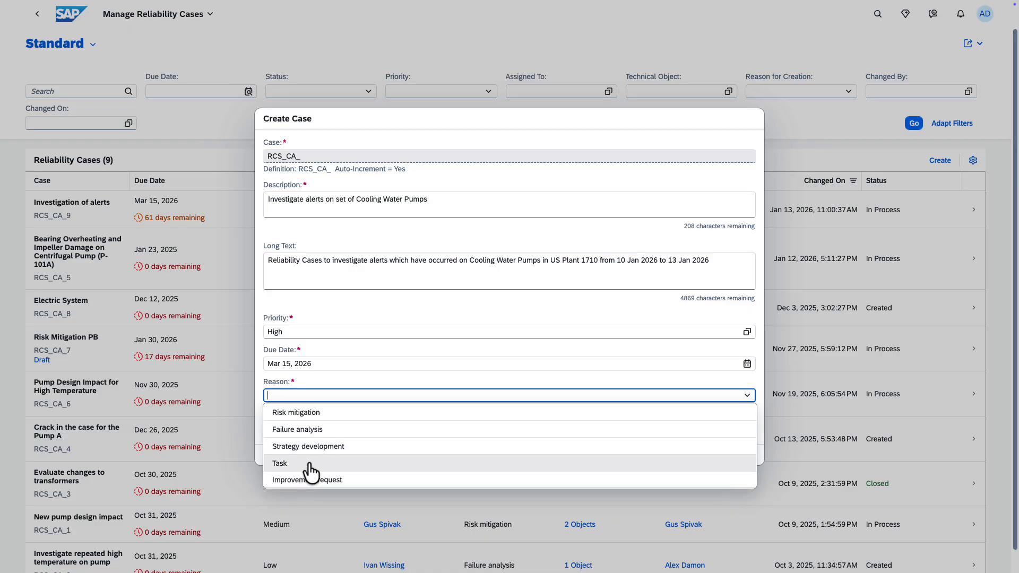
{"action": "left_click", "coordinate": [308, 435]}
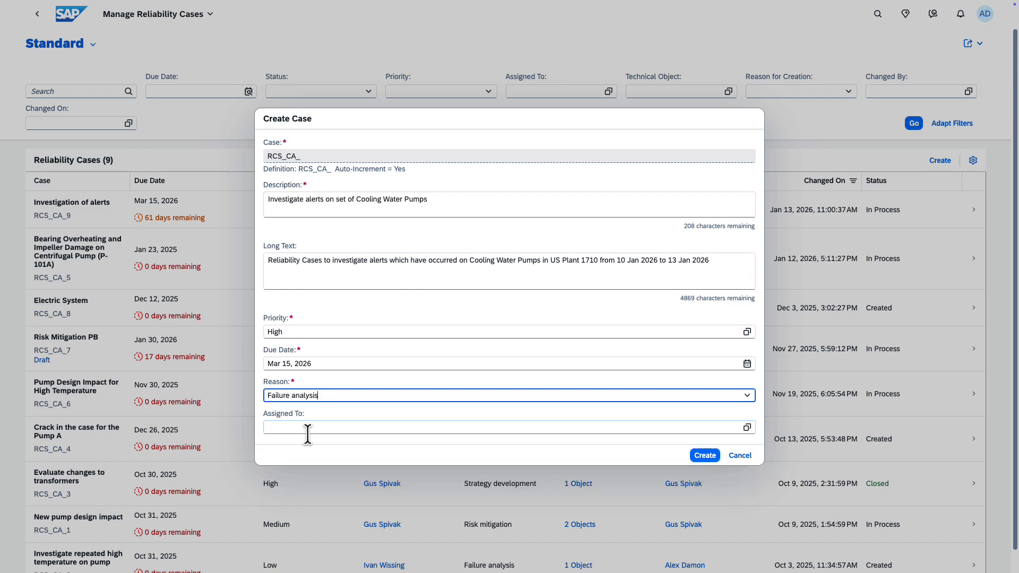
{"action": "left_click", "coordinate": [745, 428]}
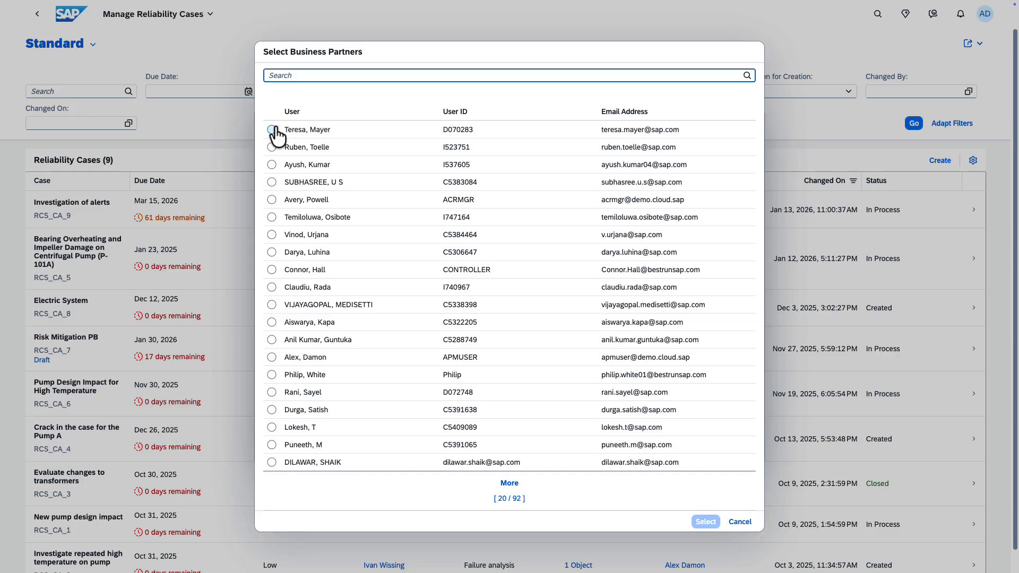
{"action": "left_click", "coordinate": [271, 129]}
{"action": "left_click", "coordinate": [705, 522]}
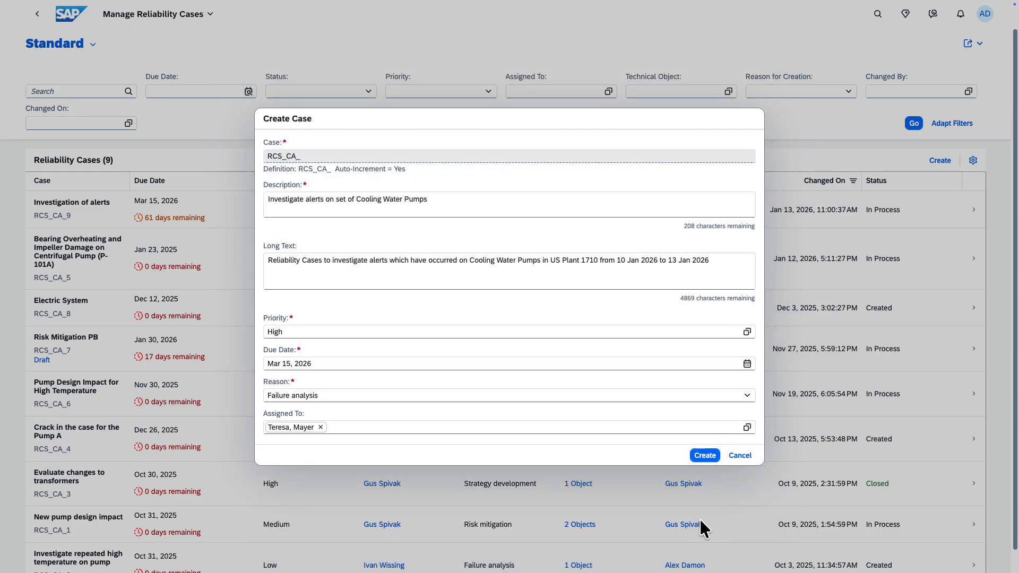
{"action": "left_click", "coordinate": [702, 456]}
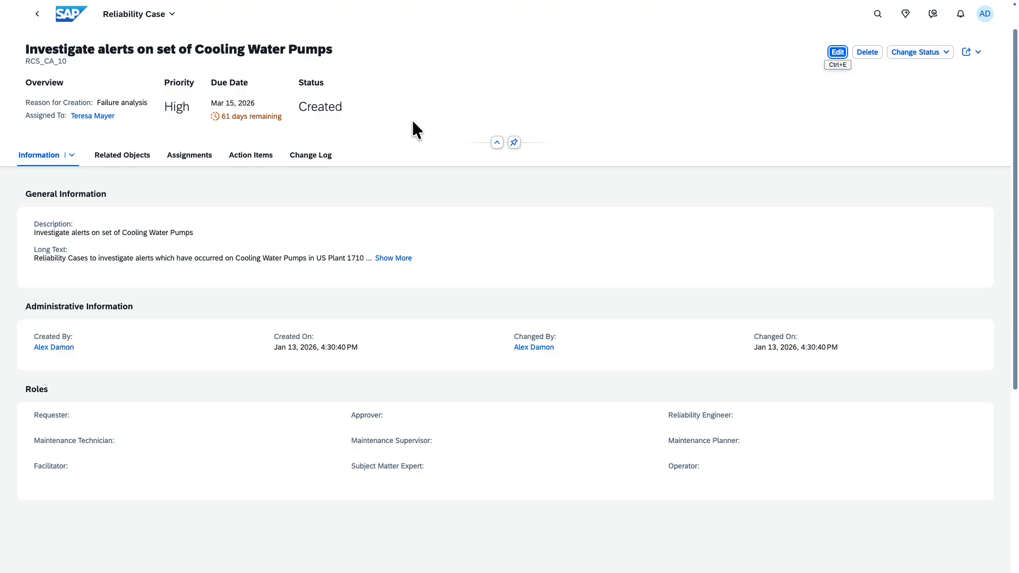
{"action": "left_click", "coordinate": [869, 53]}
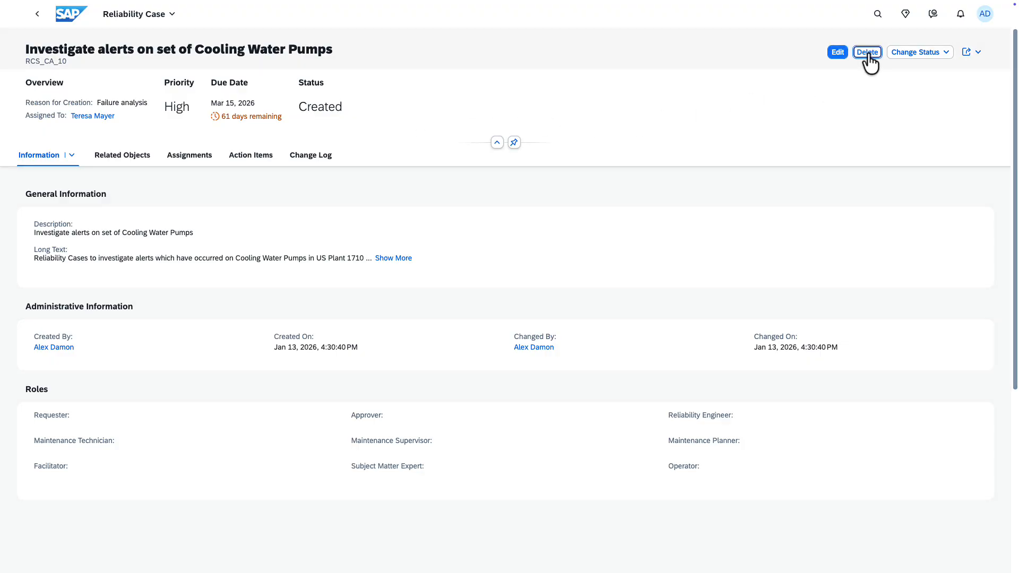
{"action": "left_click", "coordinate": [869, 53]}
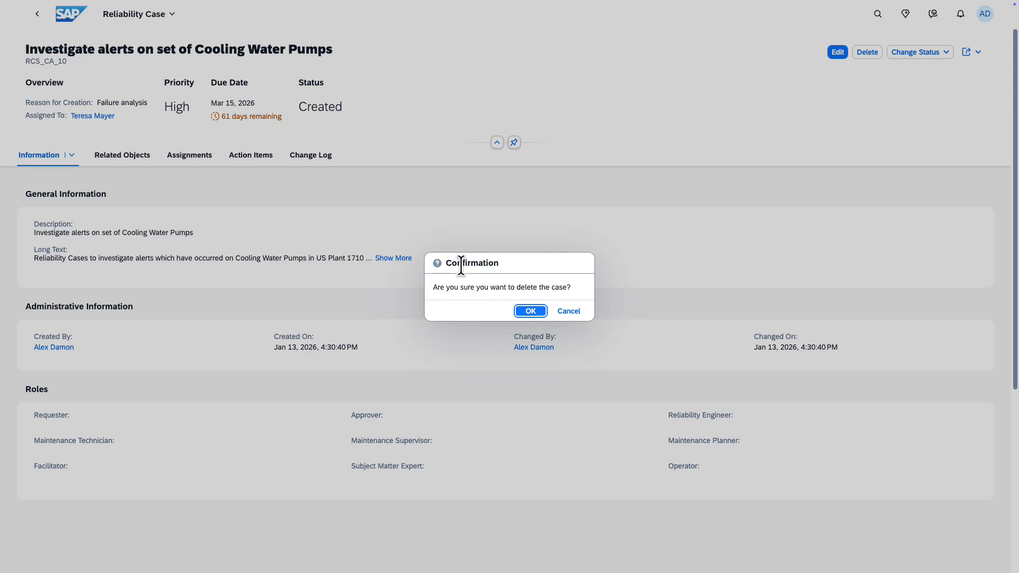
{"action": "left_click", "coordinate": [569, 313]}
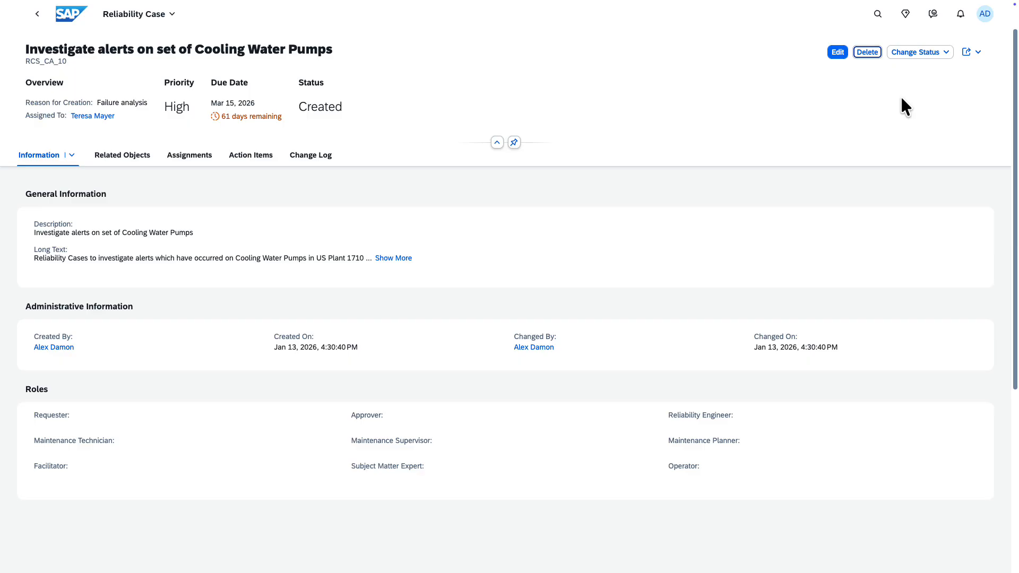
Change the reliability case's status to In Process.
{"action": "left_click", "coordinate": [926, 53]}
{"action": "left_click", "coordinate": [929, 69]}
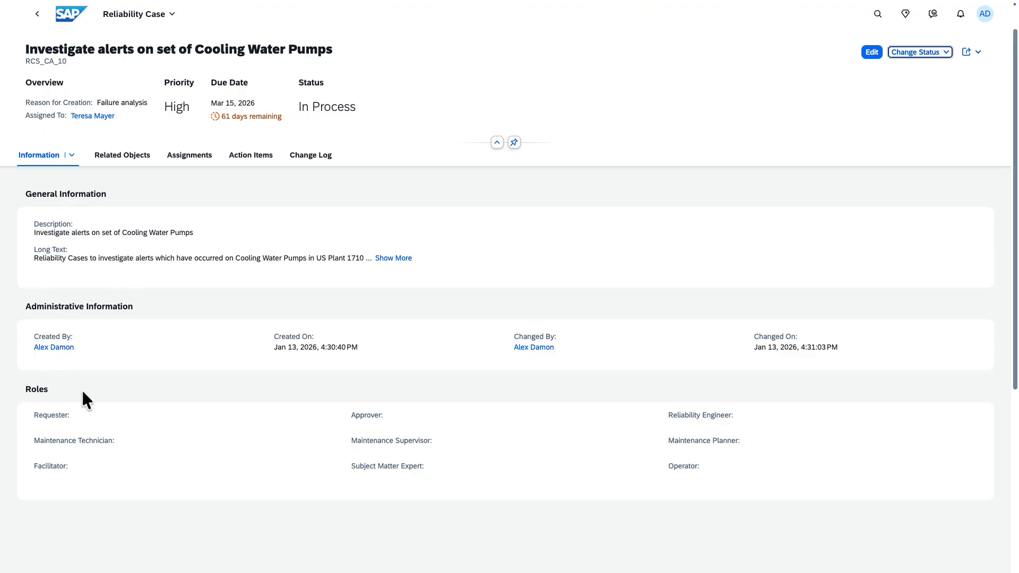
Save the second listed business partner as the case's Requester and view the case's change log.
{"action": "left_click", "coordinate": [872, 52]}
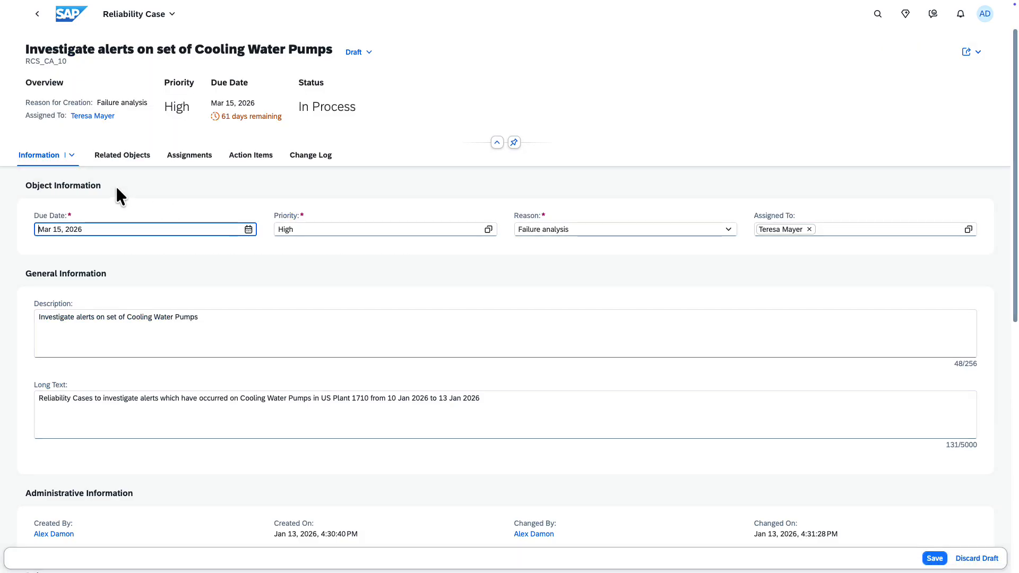
{"action": "scroll", "coordinate": [81, 391], "scroll_direction": "down", "scroll_amount": 5}
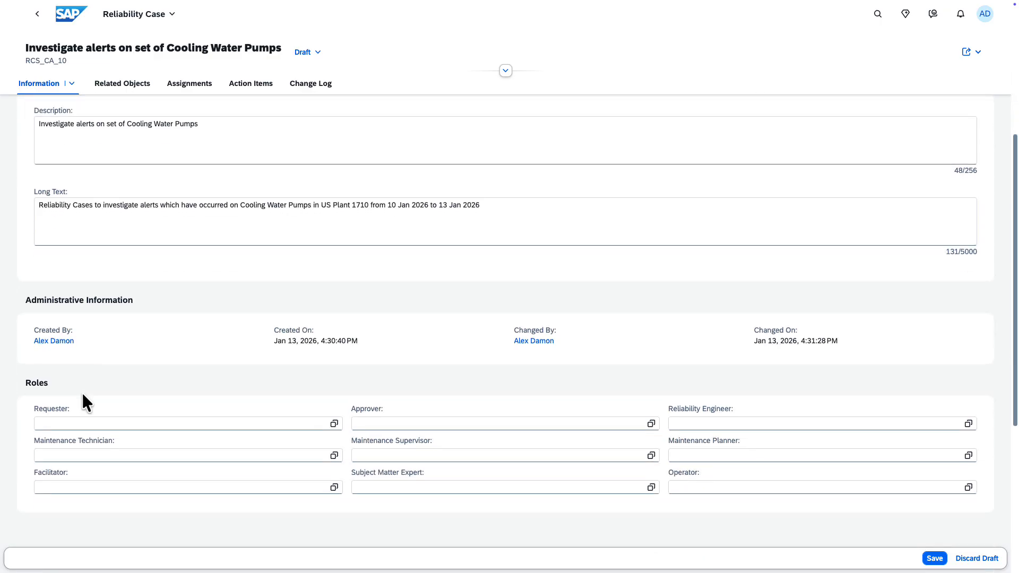
{"action": "scroll", "coordinate": [81, 391], "scroll_direction": "down", "scroll_amount": 2}
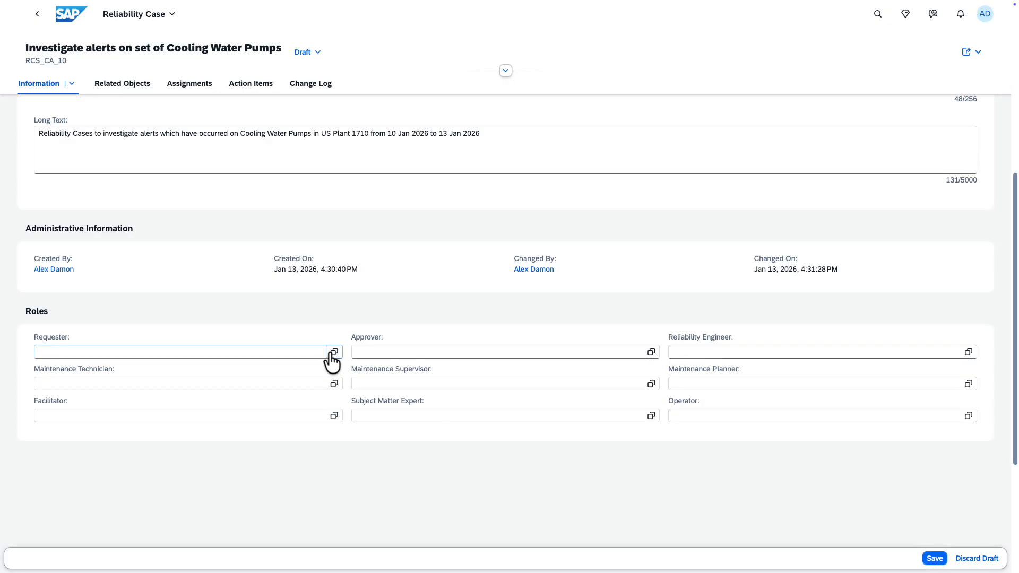
{"action": "left_click", "coordinate": [333, 353]}
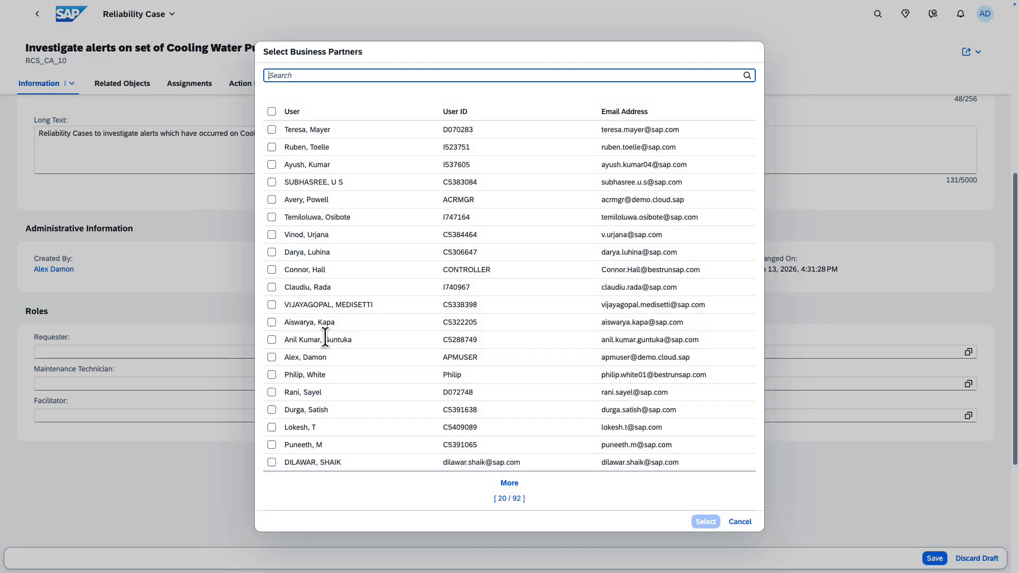
{"action": "left_click", "coordinate": [272, 147]}
{"action": "left_click", "coordinate": [706, 523]}
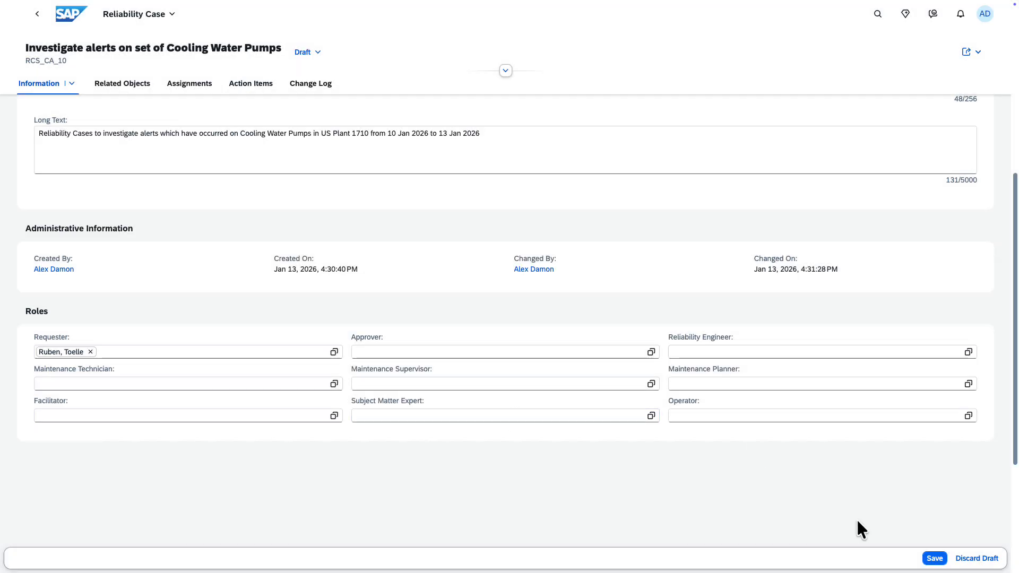
{"action": "left_click", "coordinate": [934, 559]}
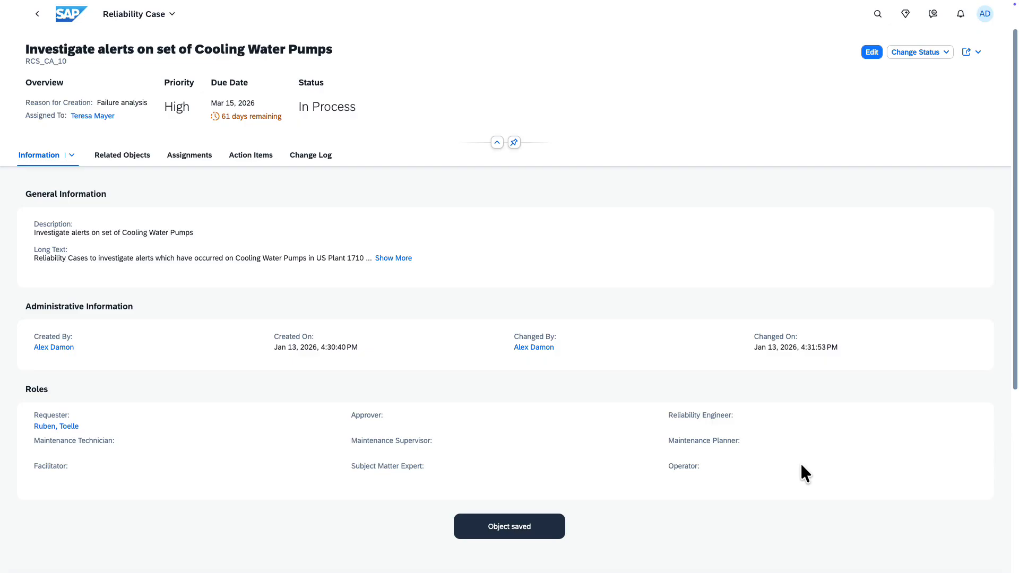
{"action": "left_click", "coordinate": [323, 158]}
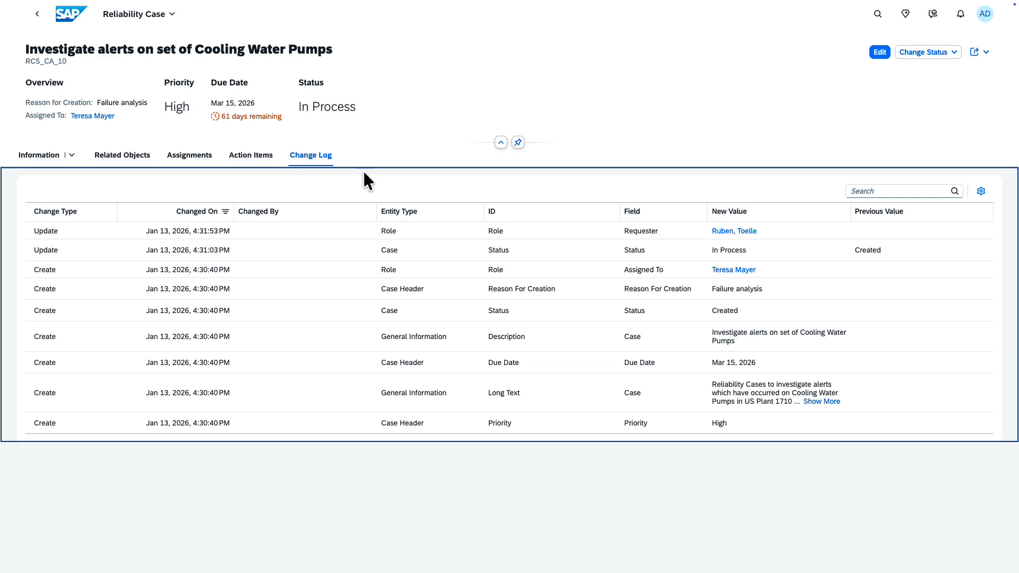
Edit the case's related objects and open the selection of alerts to assign.
{"action": "left_click", "coordinate": [129, 168]}
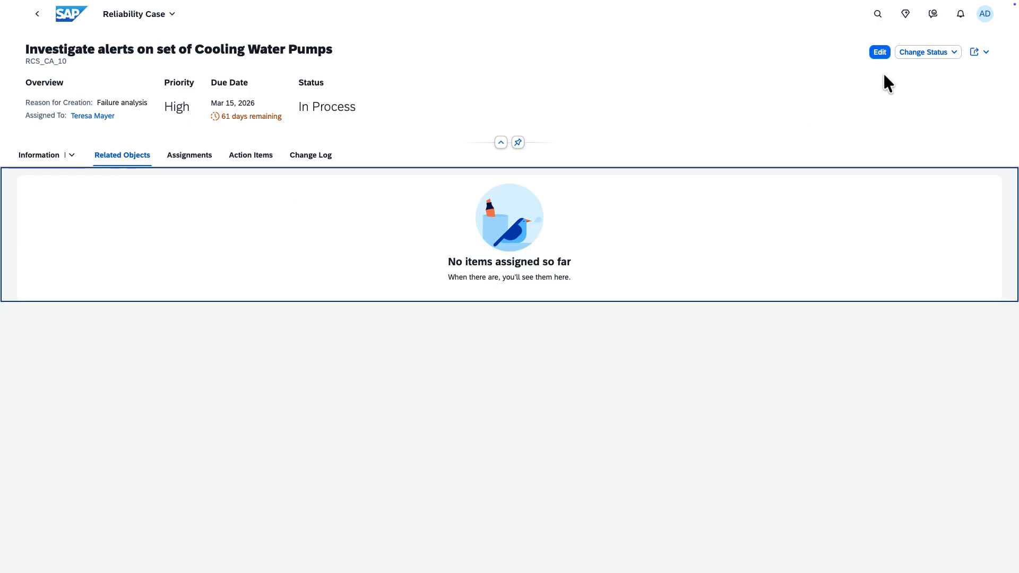
{"action": "left_click", "coordinate": [880, 52]}
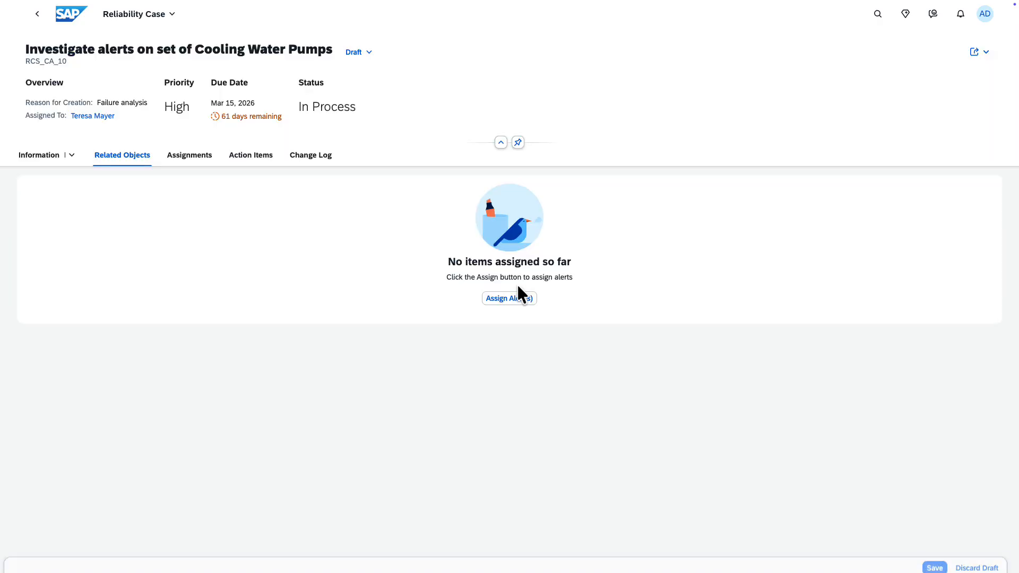
{"action": "left_click", "coordinate": [507, 299]}
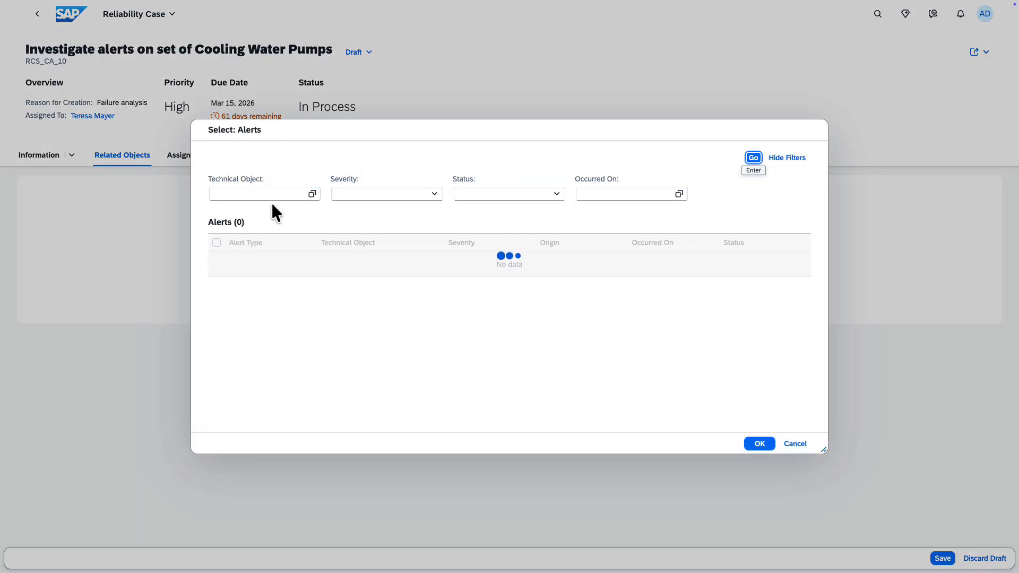
Search the technical objects for 10000011 and set the matching object as the alert selection's Technical Object filter.
{"action": "left_click", "coordinate": [279, 194]}
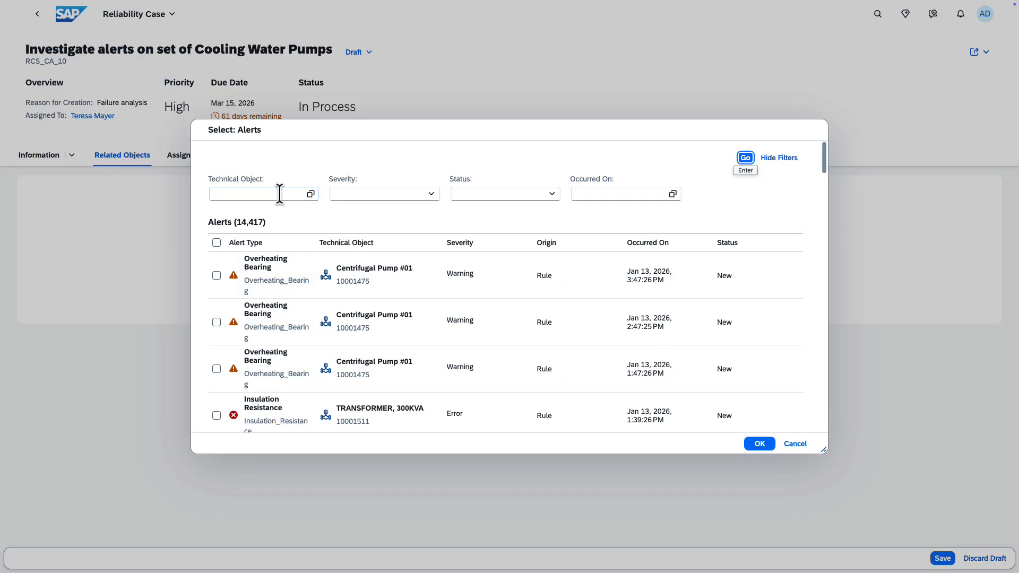
{"action": "left_click", "coordinate": [311, 194]}
{"action": "type", "text": "10000011"}
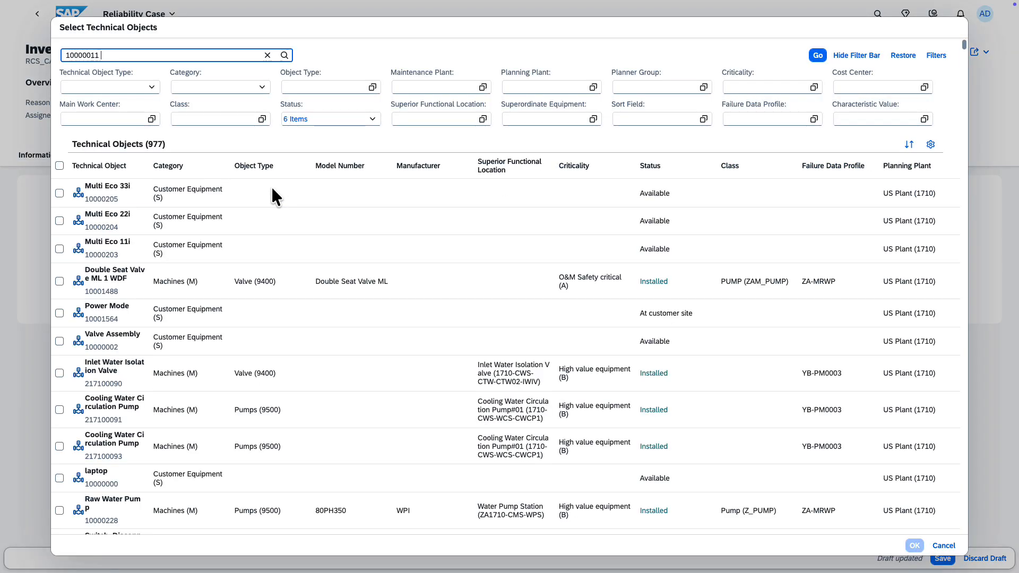
{"action": "key", "text": "Return"}
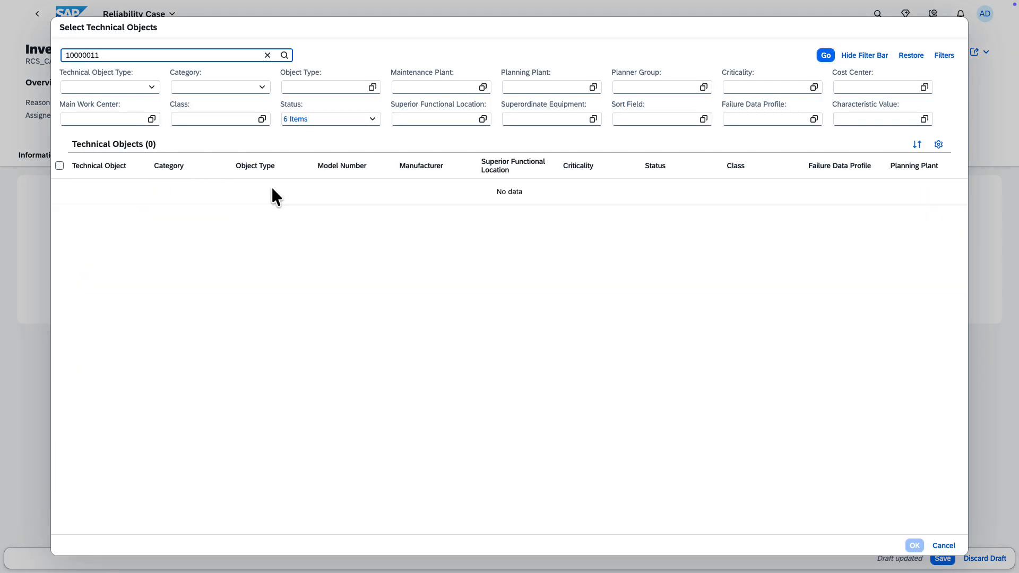
{"action": "left_click", "coordinate": [103, 213]}
{"action": "left_click", "coordinate": [915, 546]}
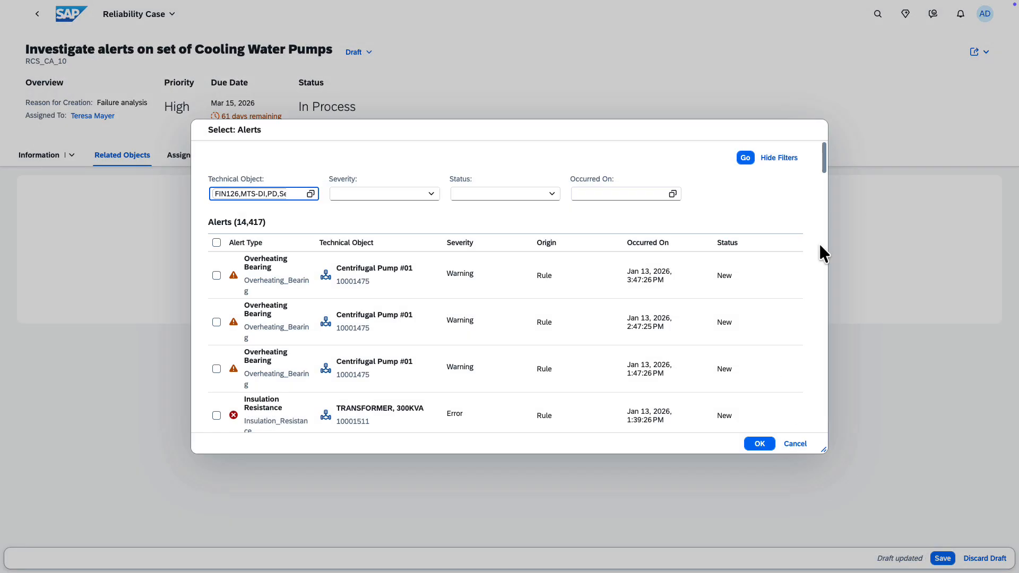
Apply the technical object filter and assign the first four listed Overheating Bearing alerts to the case.
{"action": "left_click", "coordinate": [744, 159]}
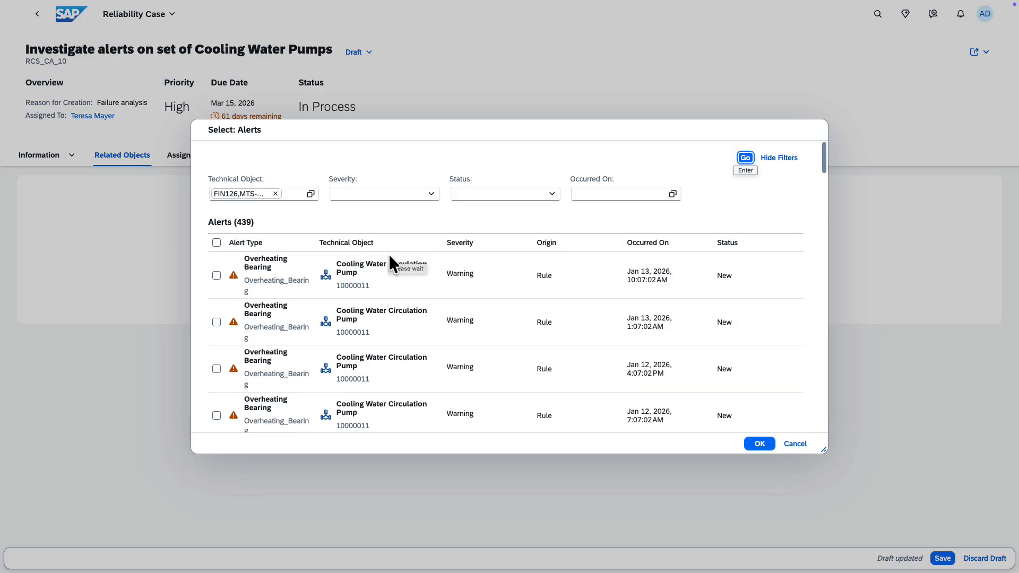
{"action": "left_click", "coordinate": [217, 276]}
{"action": "left_click", "coordinate": [216, 322]}
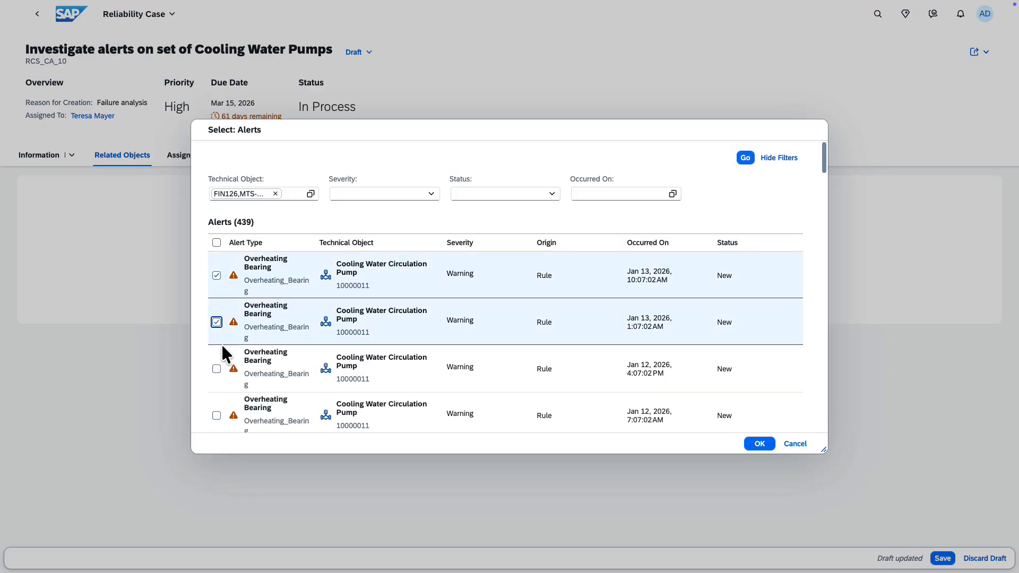
{"action": "left_click", "coordinate": [217, 369]}
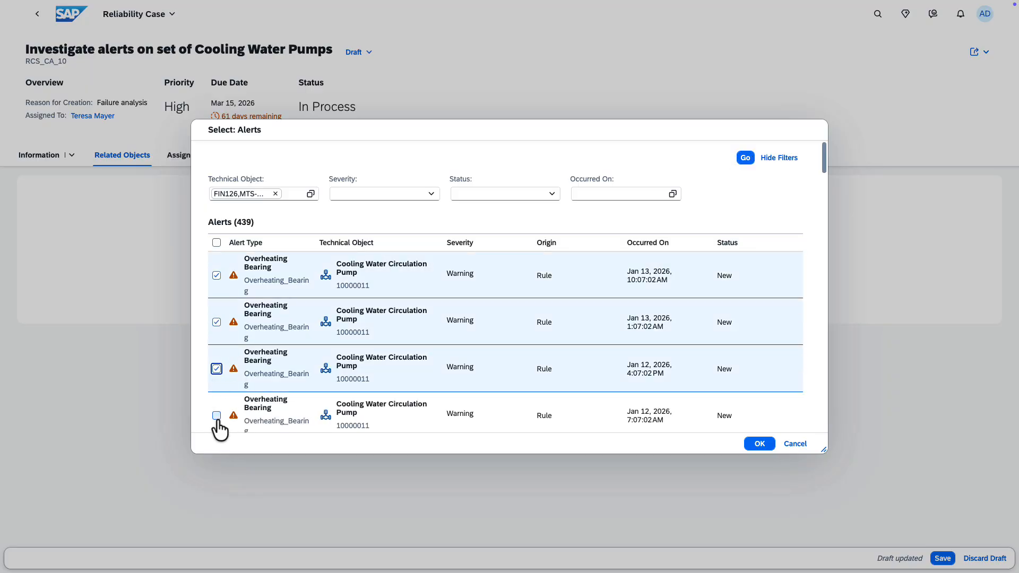
{"action": "left_click", "coordinate": [216, 415]}
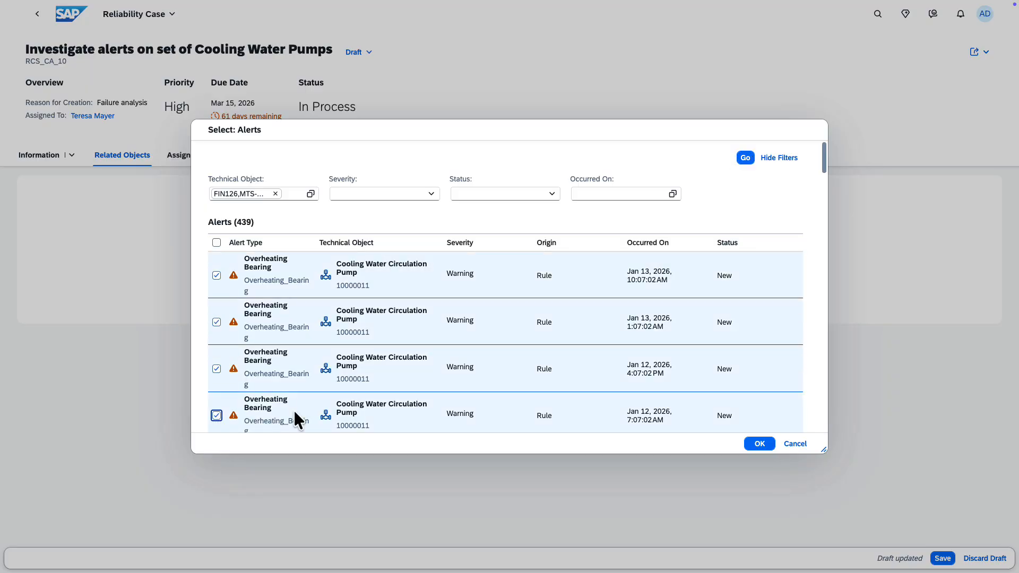
{"action": "left_click", "coordinate": [756, 444]}
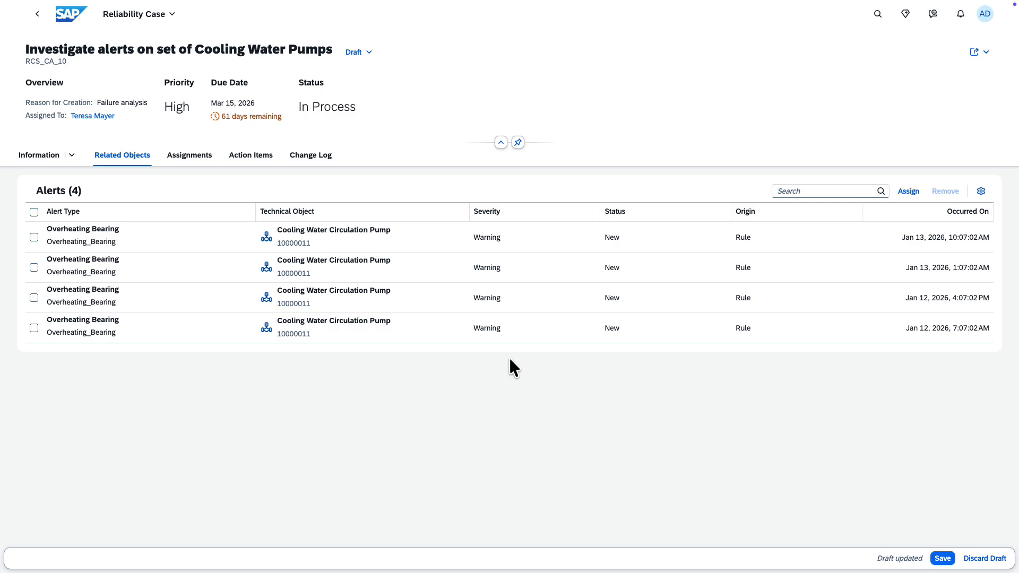
Search the technical objects for 217100091 and add the matching Cooling Water Circulation Pump to the case's assignments.
{"action": "left_click", "coordinate": [205, 159]}
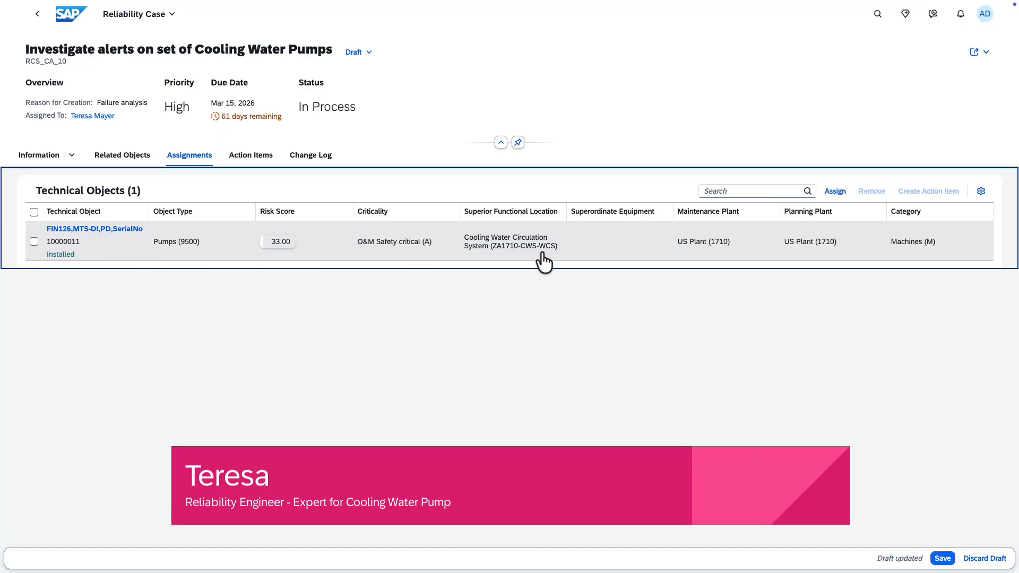
{"action": "left_click", "coordinate": [836, 192]}
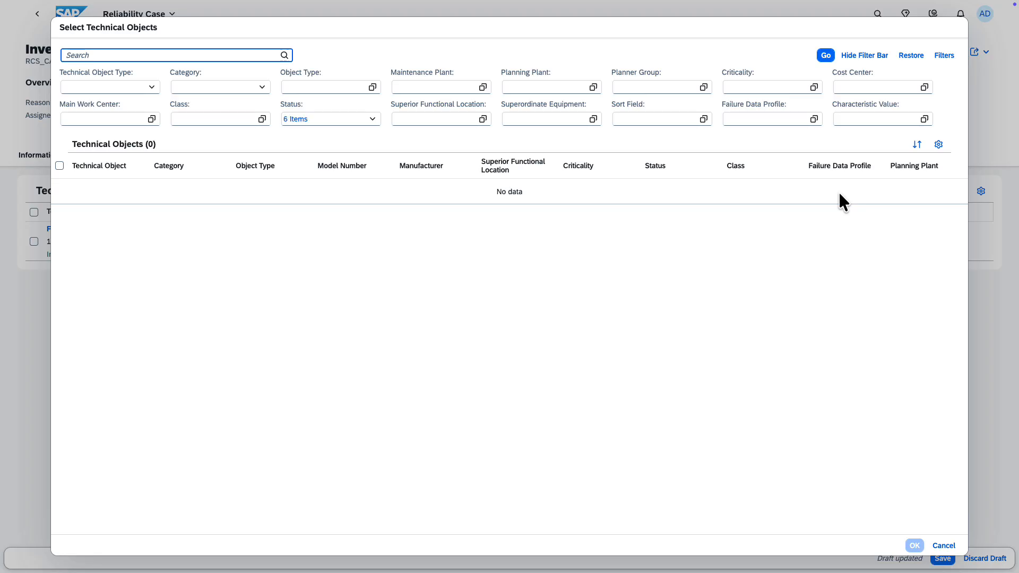
{"action": "type", "text": "217100091"}
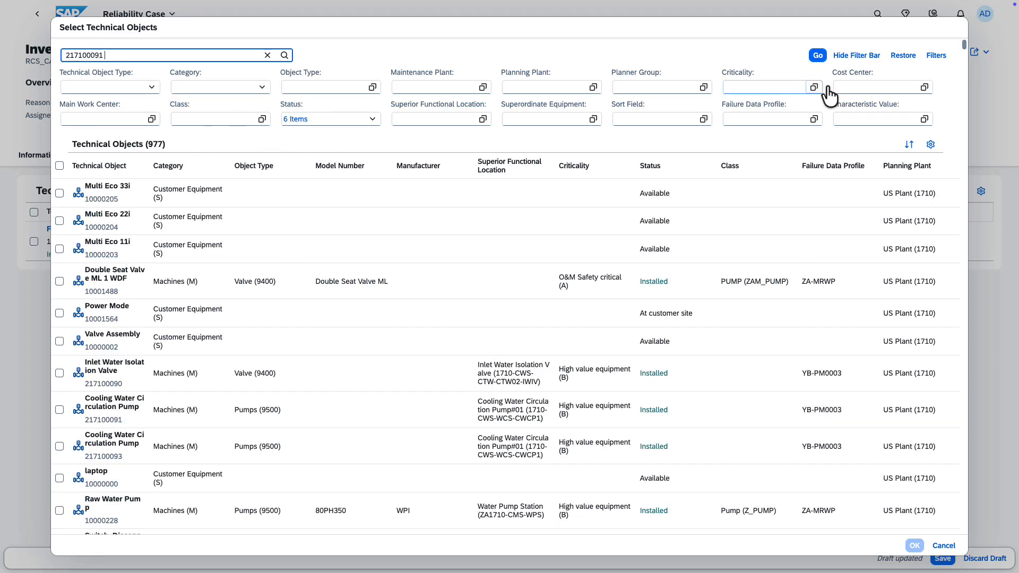
{"action": "left_click", "coordinate": [815, 55]}
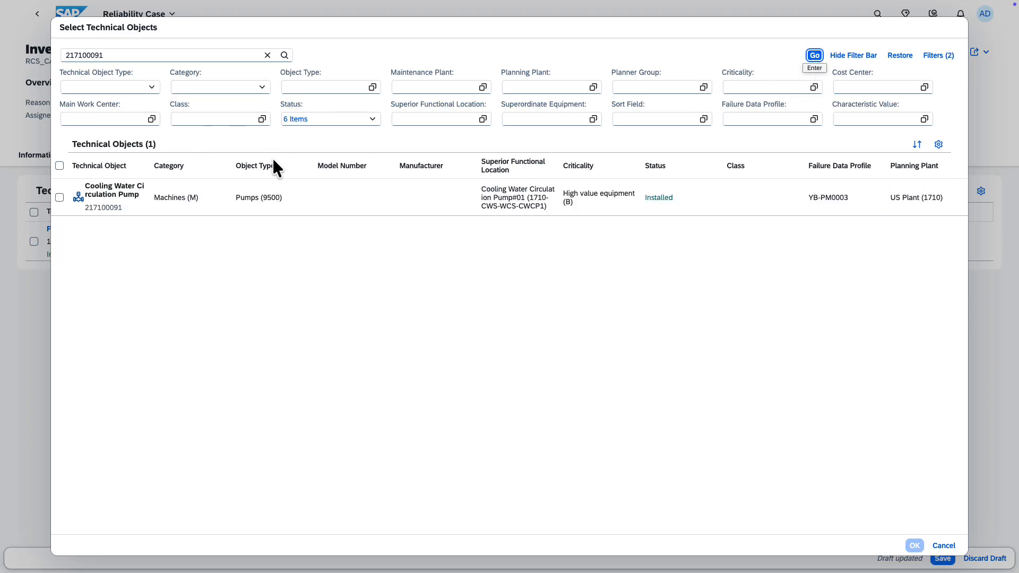
{"action": "left_click", "coordinate": [59, 197]}
{"action": "left_click", "coordinate": [914, 546]}
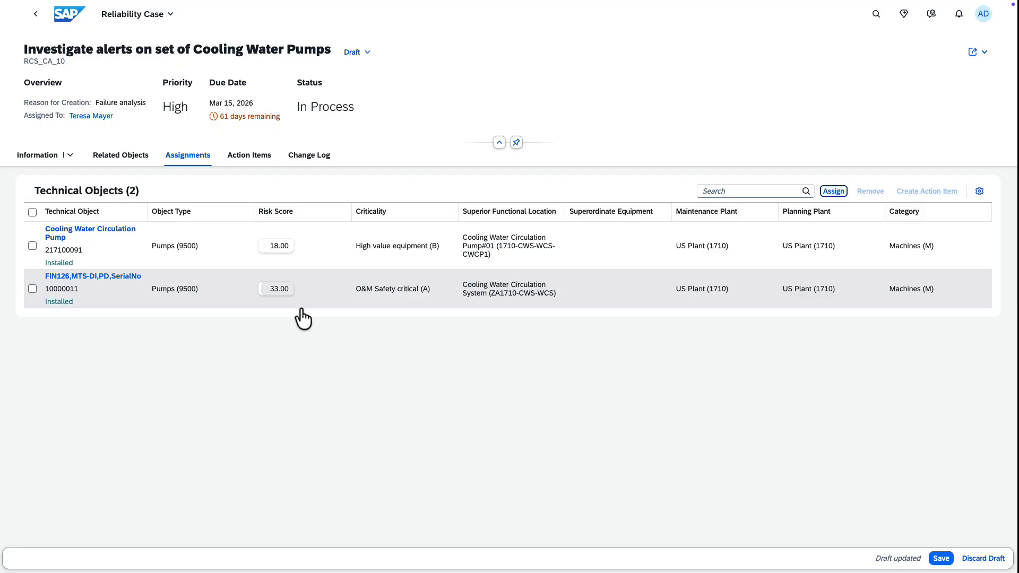
Start a new action item of type Other with the description "Recheck and refill the coolant".
{"action": "left_click", "coordinate": [260, 159]}
{"action": "left_click", "coordinate": [493, 322]}
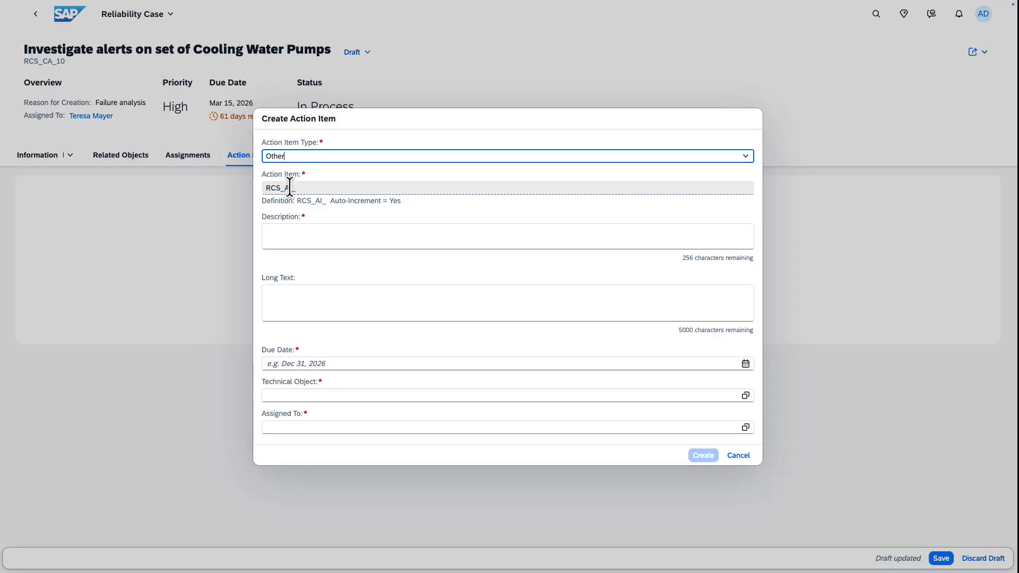
{"action": "left_click", "coordinate": [284, 237]}
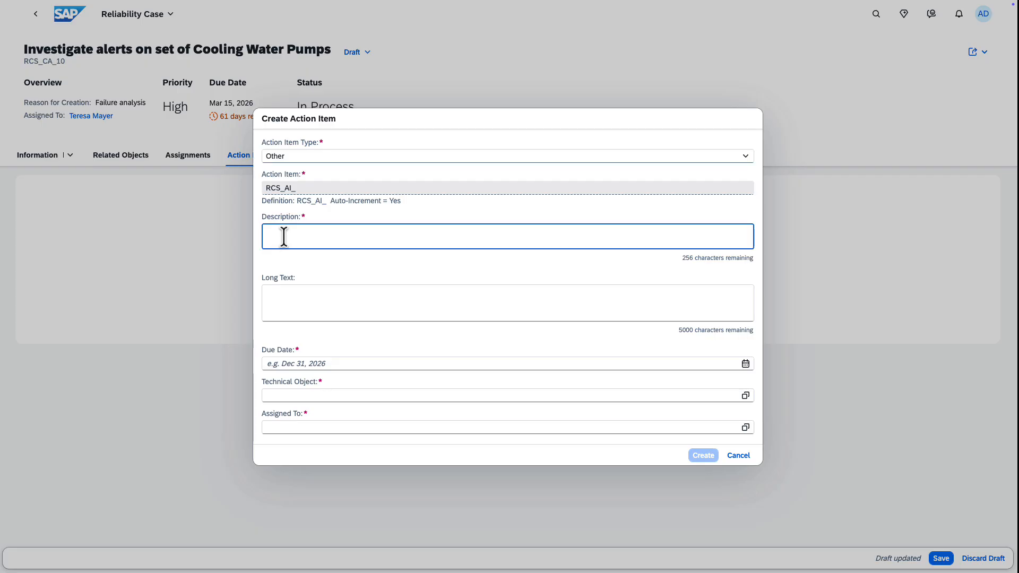
{"action": "type", "text": "Recheck and refill the coolant"}
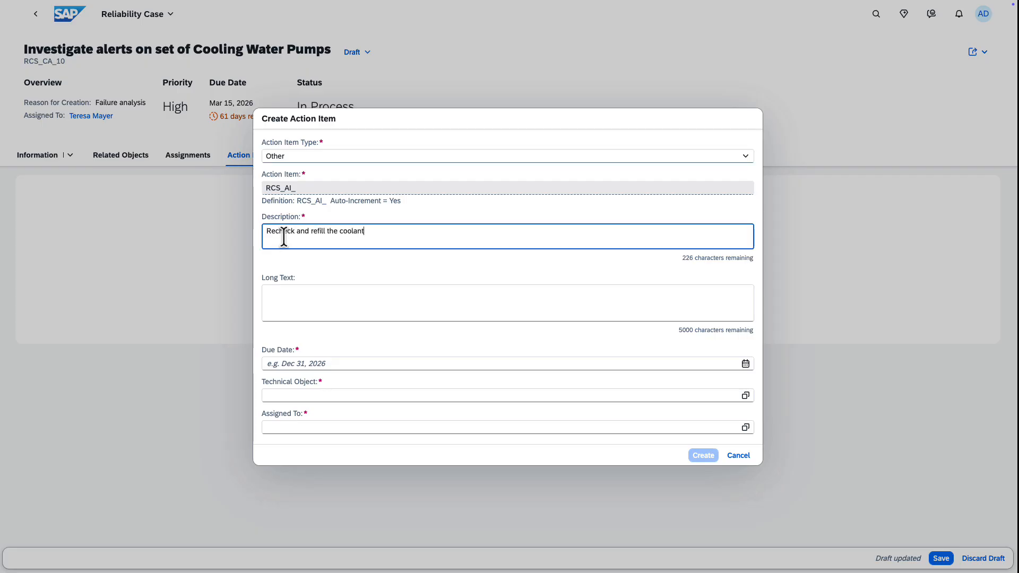
Enter the action item's long text "Recheck and refill the coolant if necessary to avoid bearing overheating in future".
{"action": "left_click", "coordinate": [288, 293]}
{"action": "type", "text": "Recheck and refill the coolant if nece"}
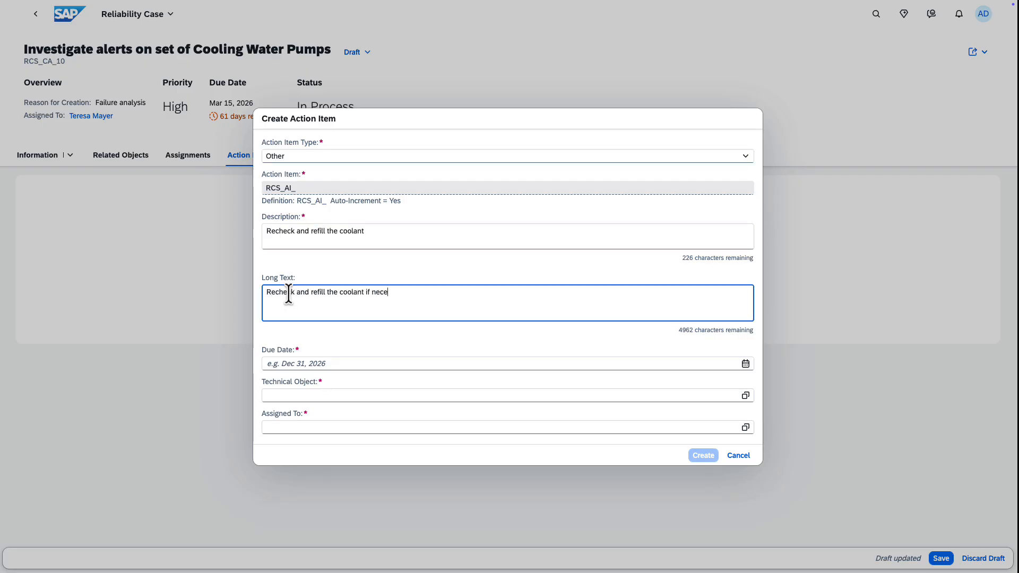
{"action": "type", "text": "ssary to aviod bearing over"}
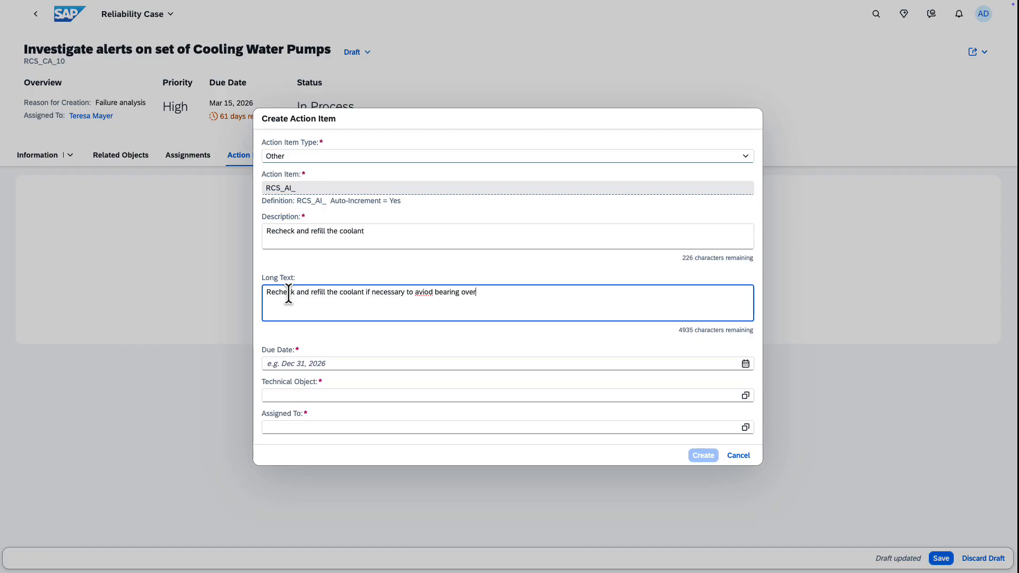
{"action": "type", "text": "heating in future"}
{"action": "double_click", "coordinate": [424, 293]}
{"action": "type", "text": "avoid"}
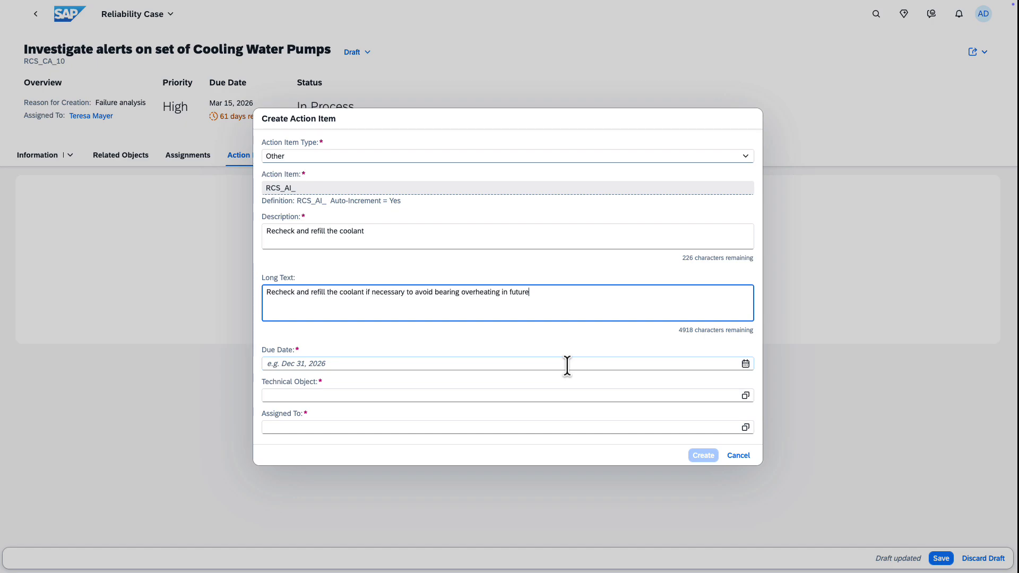
Set the action item's due date to Mar 1, 2026 and select technical objects 217100091 and 10000011 for it.
{"action": "left_click", "coordinate": [745, 364]}
{"action": "left_click", "coordinate": [391, 386]}
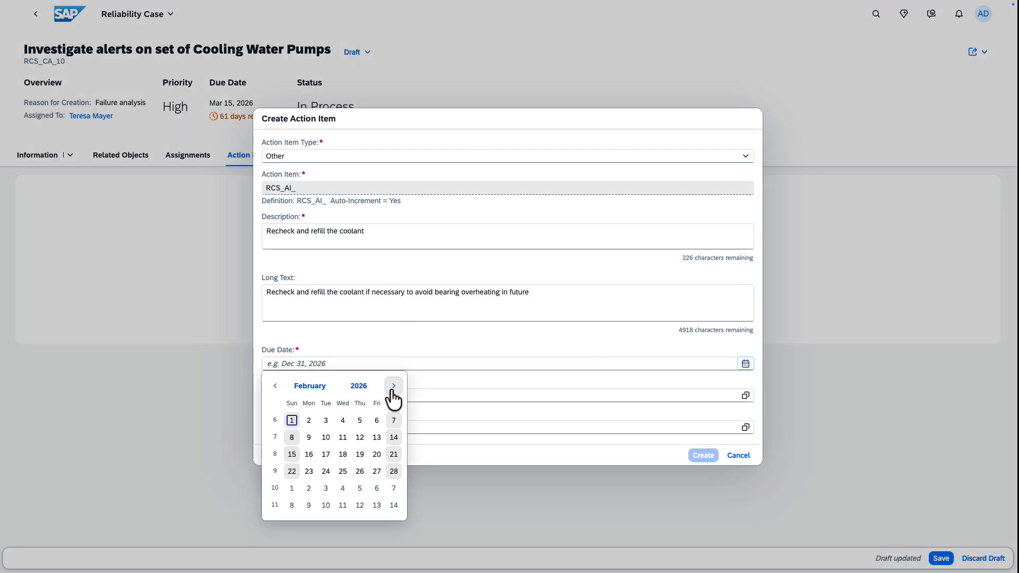
{"action": "left_click", "coordinate": [391, 386]}
{"action": "left_click", "coordinate": [293, 419]}
{"action": "left_click", "coordinate": [746, 395]}
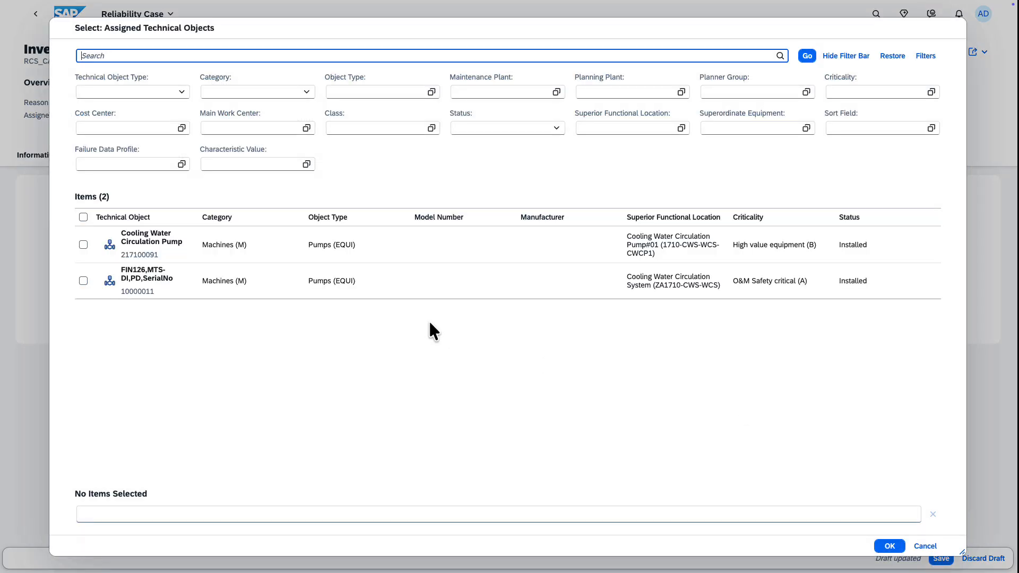
{"action": "left_click", "coordinate": [83, 245]}
{"action": "left_click", "coordinate": [84, 281]}
{"action": "left_click", "coordinate": [890, 547]}
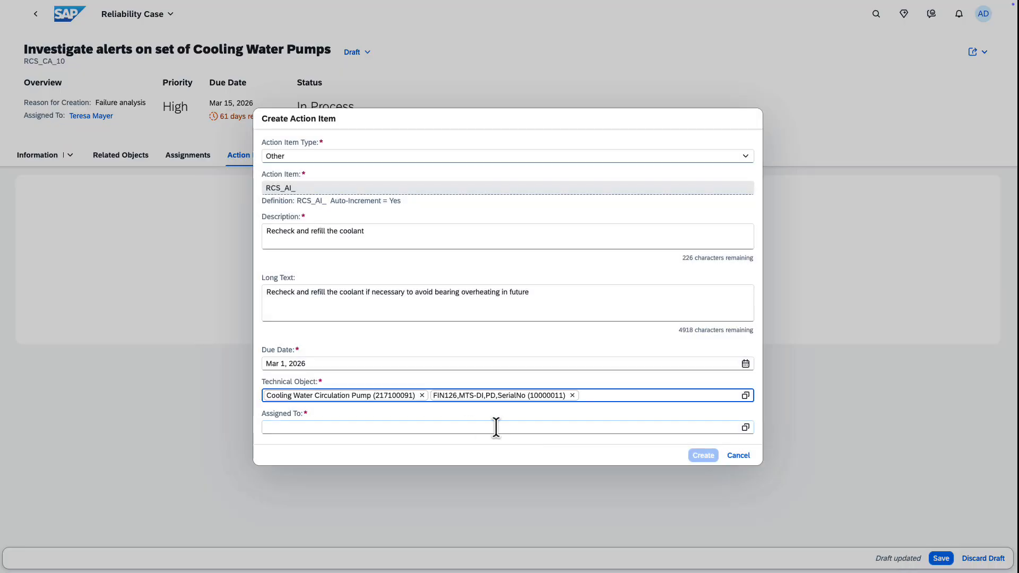
Choose the responsible reliability engineer as the action item's assignee and create the action item.
{"action": "left_click", "coordinate": [745, 427]}
{"action": "left_click", "coordinate": [282, 167]}
{"action": "left_click", "coordinate": [704, 522]}
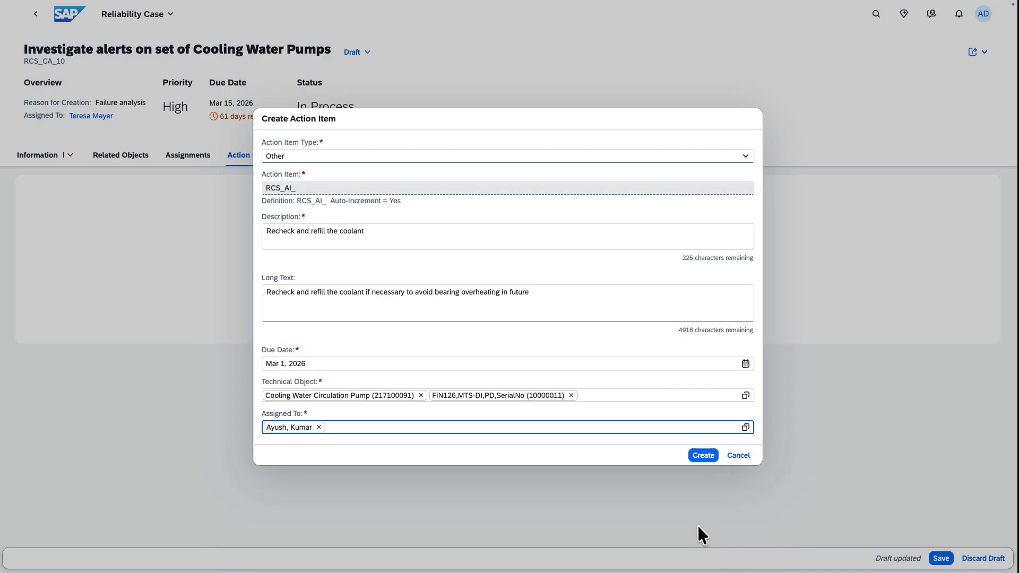
{"action": "left_click", "coordinate": [694, 456]}
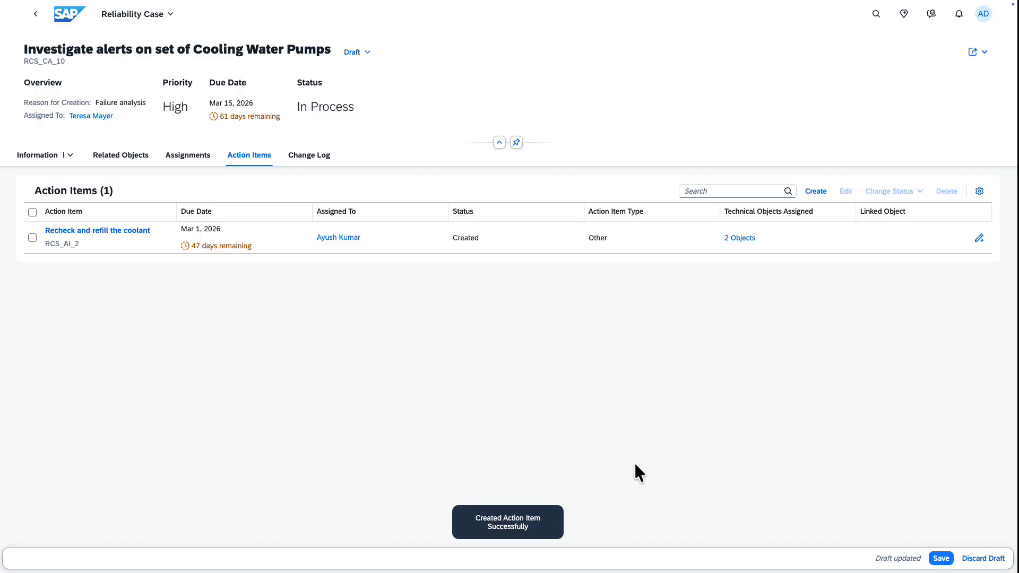
Set the status of the action item "Recheck and refill the coolant" to In Process.
{"action": "left_click", "coordinate": [33, 238]}
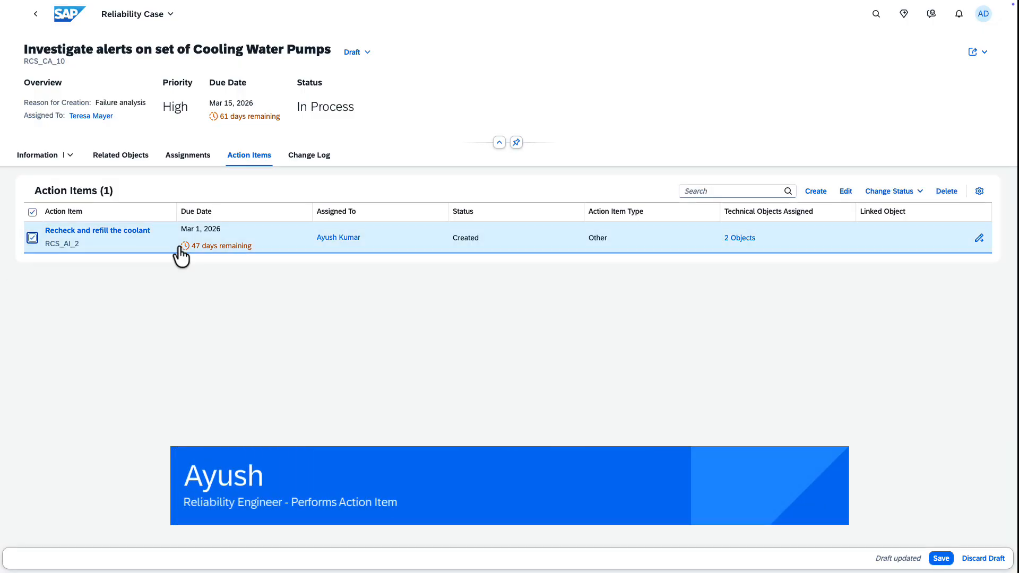
{"action": "left_click", "coordinate": [871, 194]}
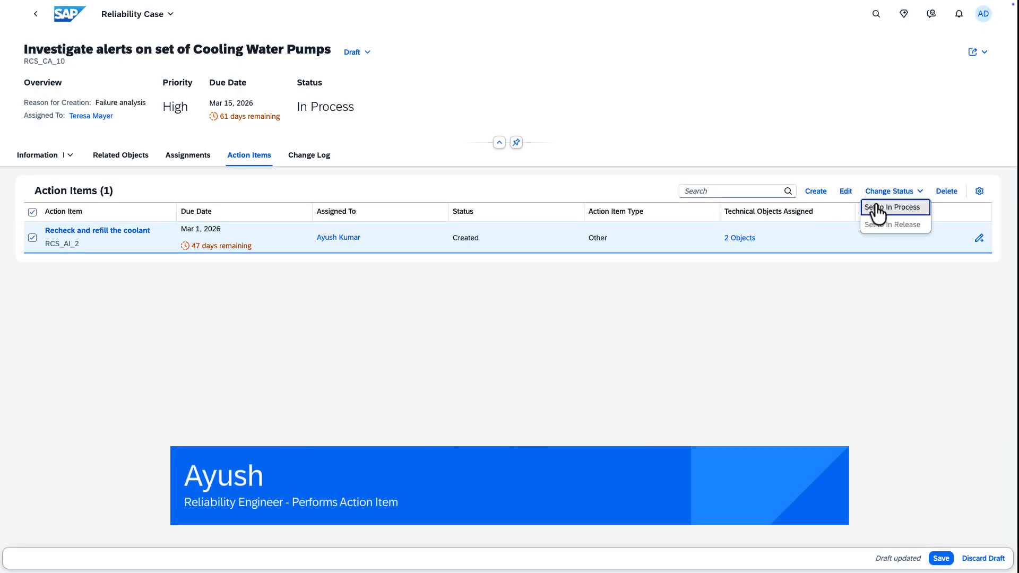
{"action": "left_click", "coordinate": [876, 207]}
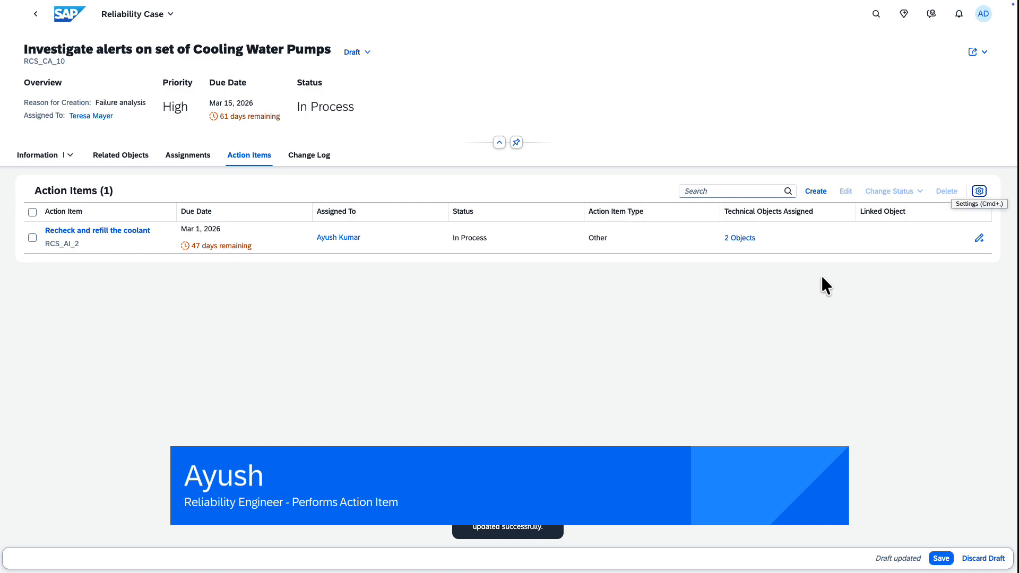
Add the note "Recommendation RCMD1101 has been created for implementation. Hence action item is complete." to the action item and view it.
{"action": "left_click", "coordinate": [979, 239]}
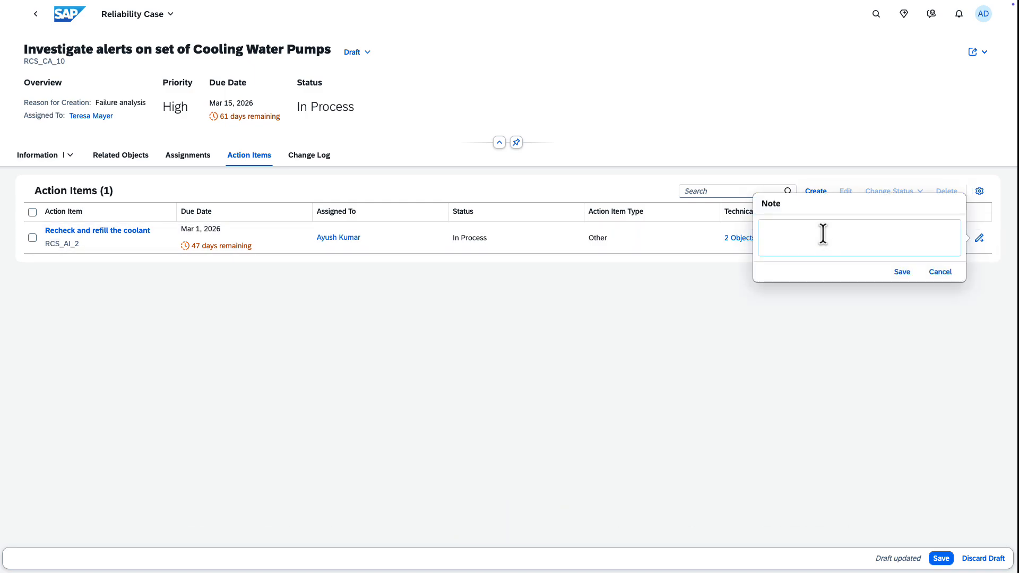
{"action": "type", "text": "Recommendation RCMD1101 has been created for impleme"}
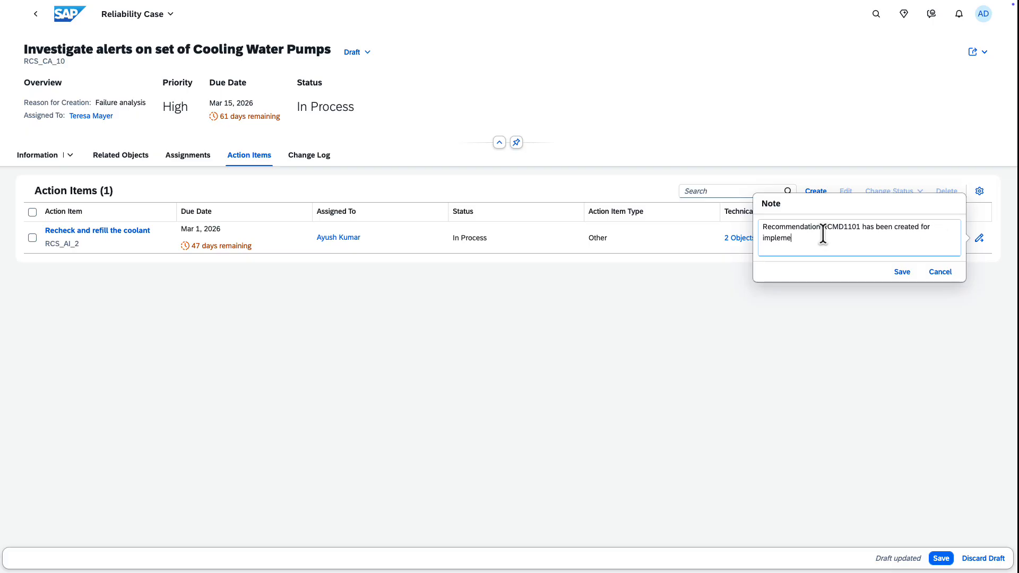
{"action": "type", "text": "ntation. Hence action item is complete"}
{"action": "left_click", "coordinate": [908, 271]}
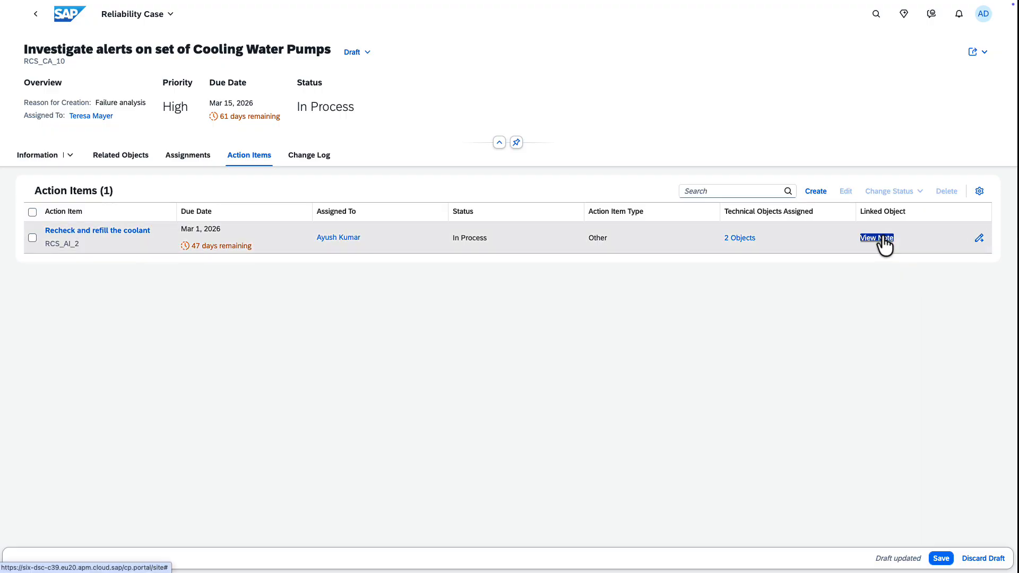
{"action": "left_click", "coordinate": [883, 238]}
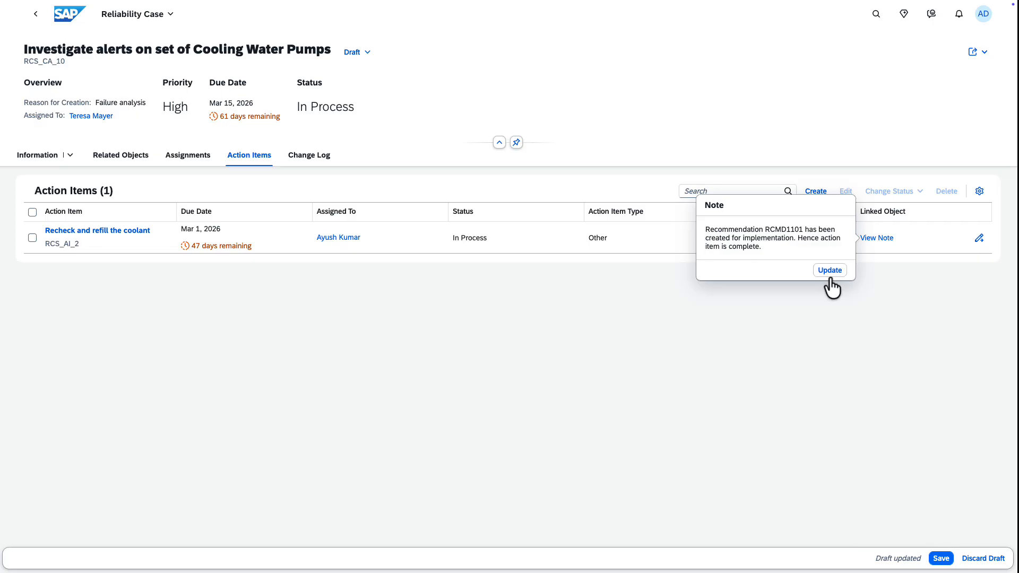
Set the action item's status to In Release and confirm its release.
{"action": "left_click", "coordinate": [32, 239]}
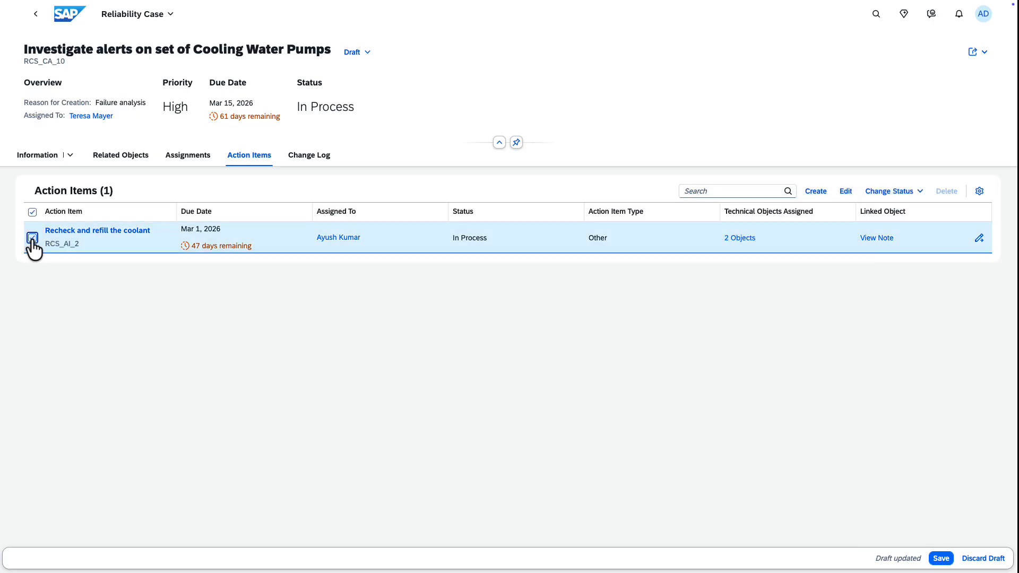
{"action": "left_click", "coordinate": [876, 193]}
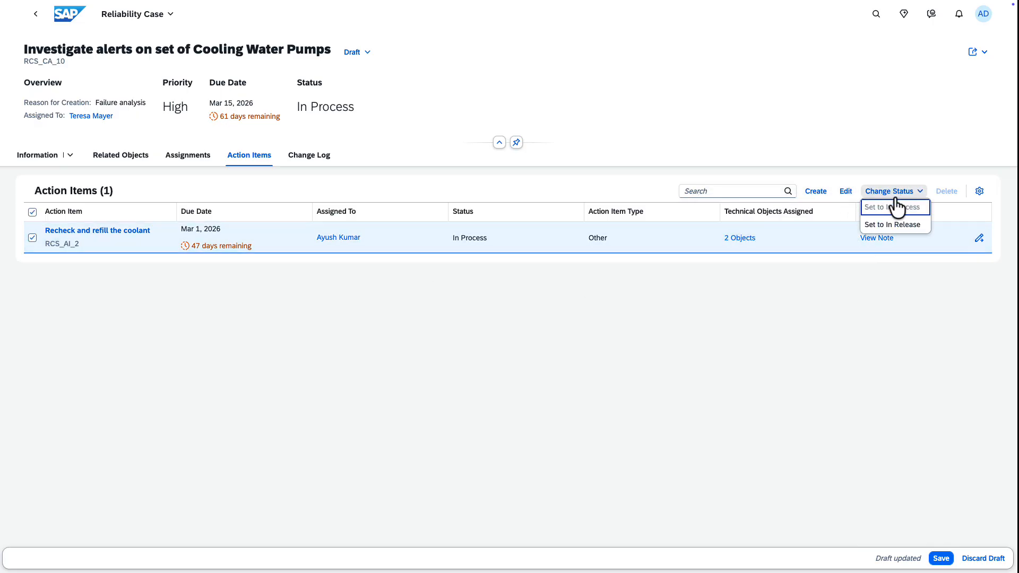
{"action": "left_click", "coordinate": [895, 225]}
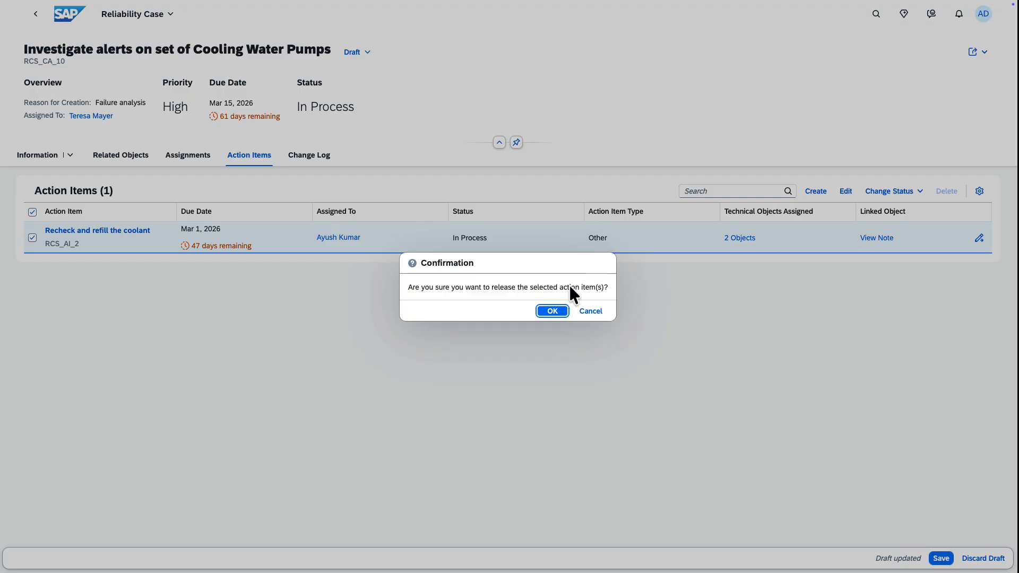
{"action": "left_click", "coordinate": [562, 317]}
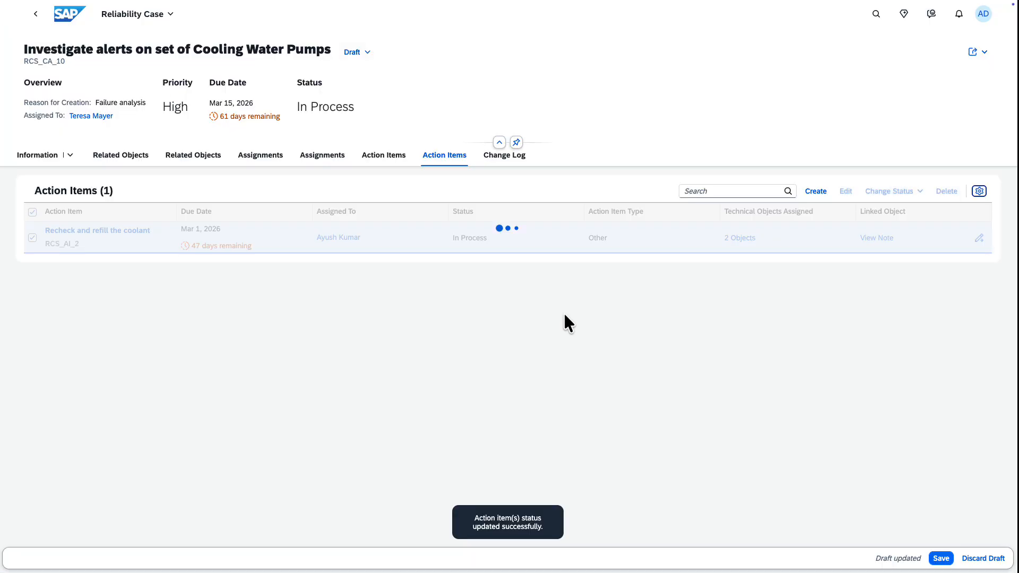
Save the reliability case's draft and close the case.
{"action": "left_click", "coordinate": [949, 560]}
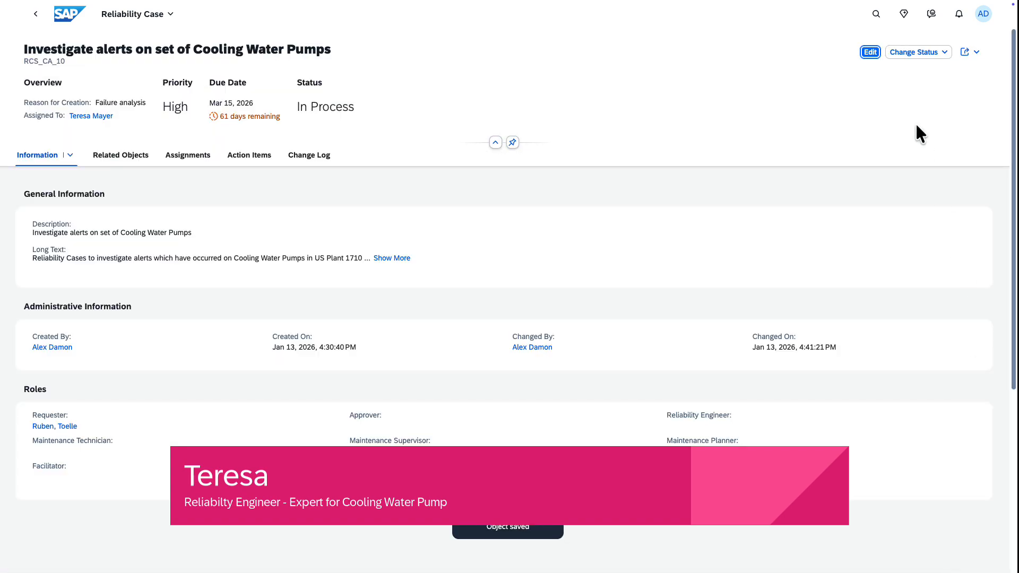
{"action": "left_click", "coordinate": [904, 54]}
{"action": "left_click", "coordinate": [909, 88]}
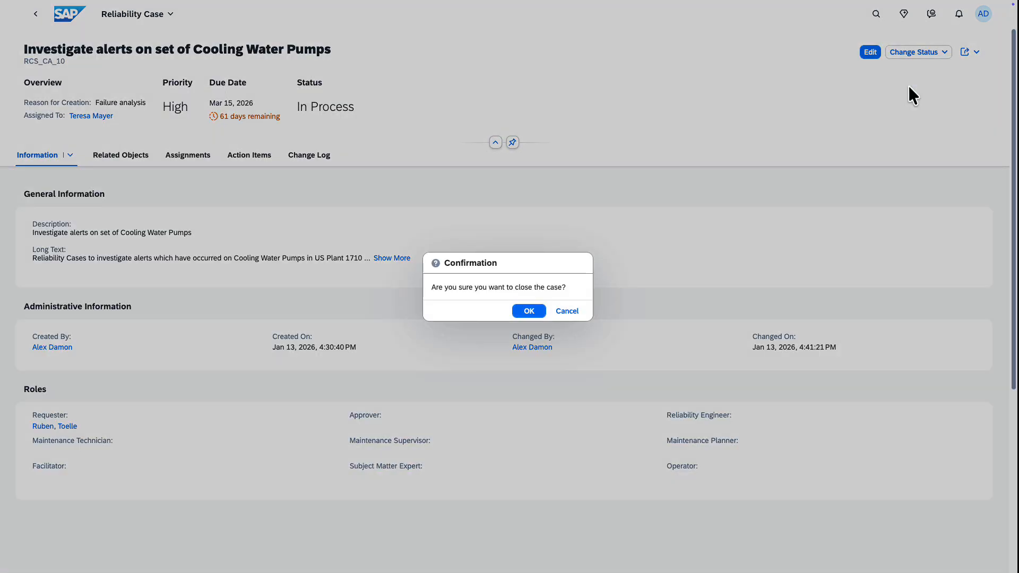
{"action": "left_click", "coordinate": [538, 313]}
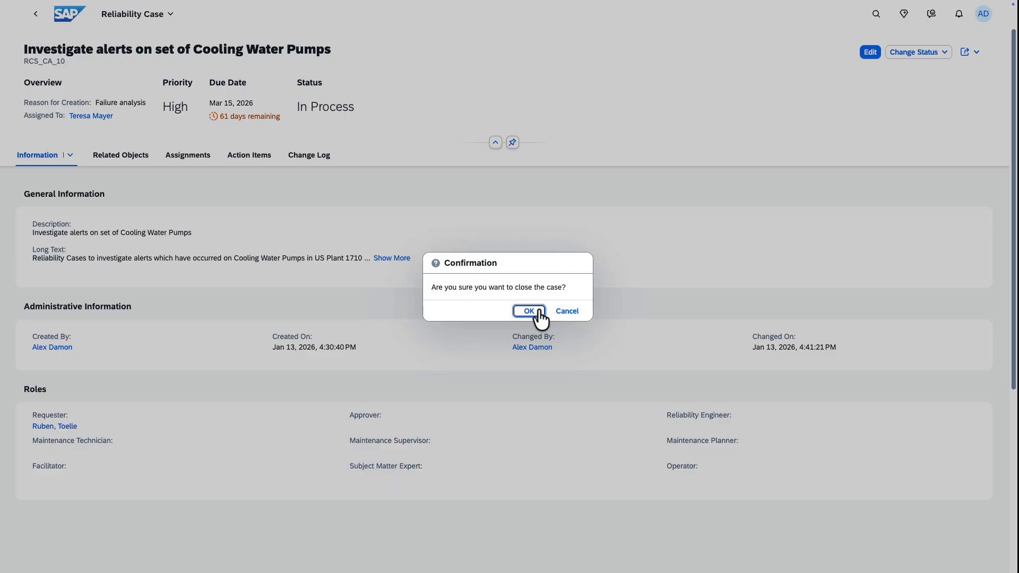